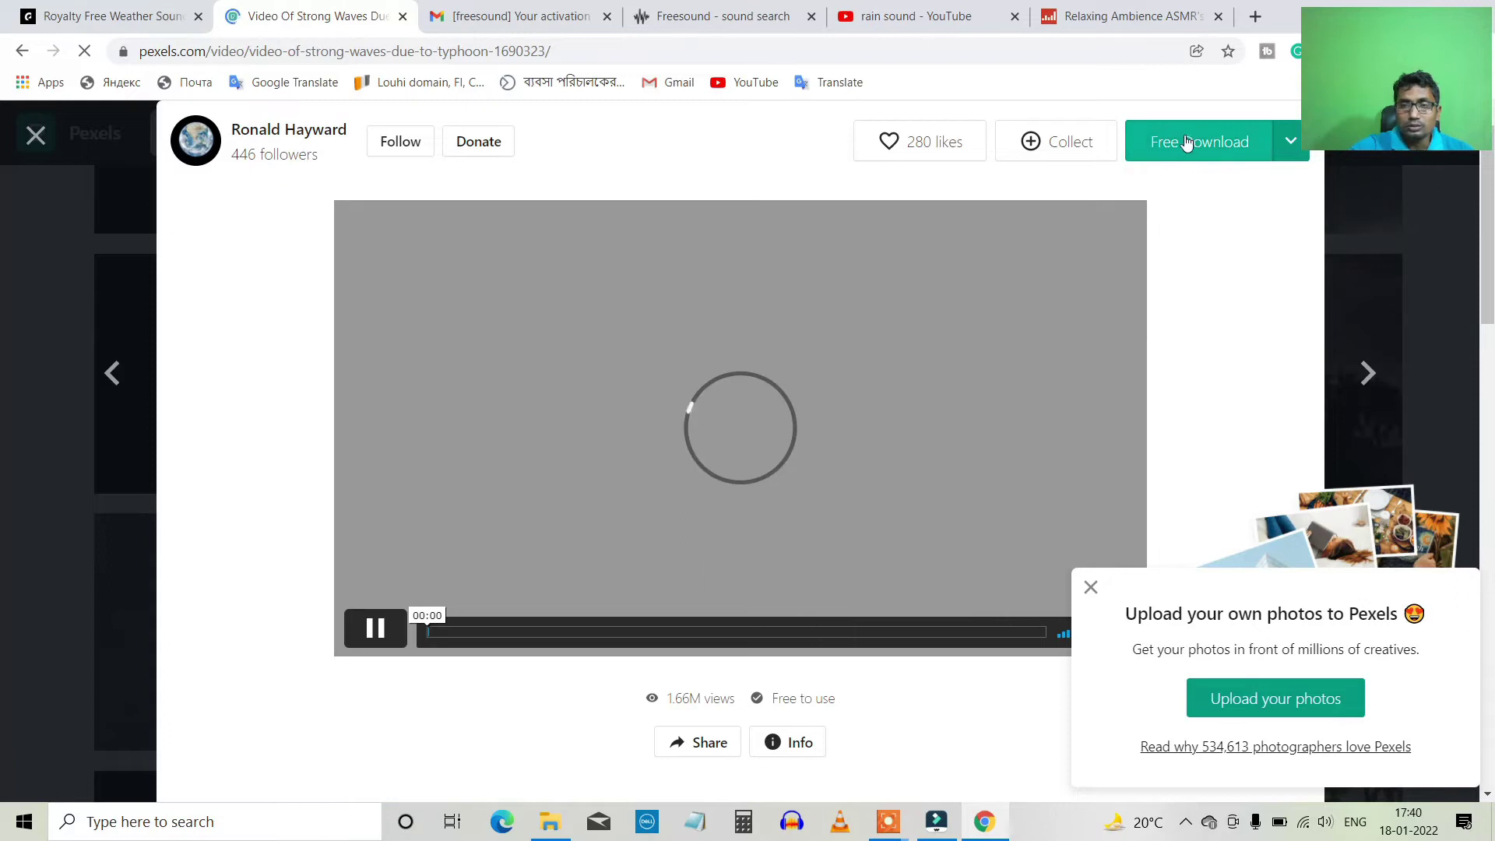
Download the free typhoon strong waves video and stop its preview from playing.
{"action": "left_click", "coordinate": [381, 631]}
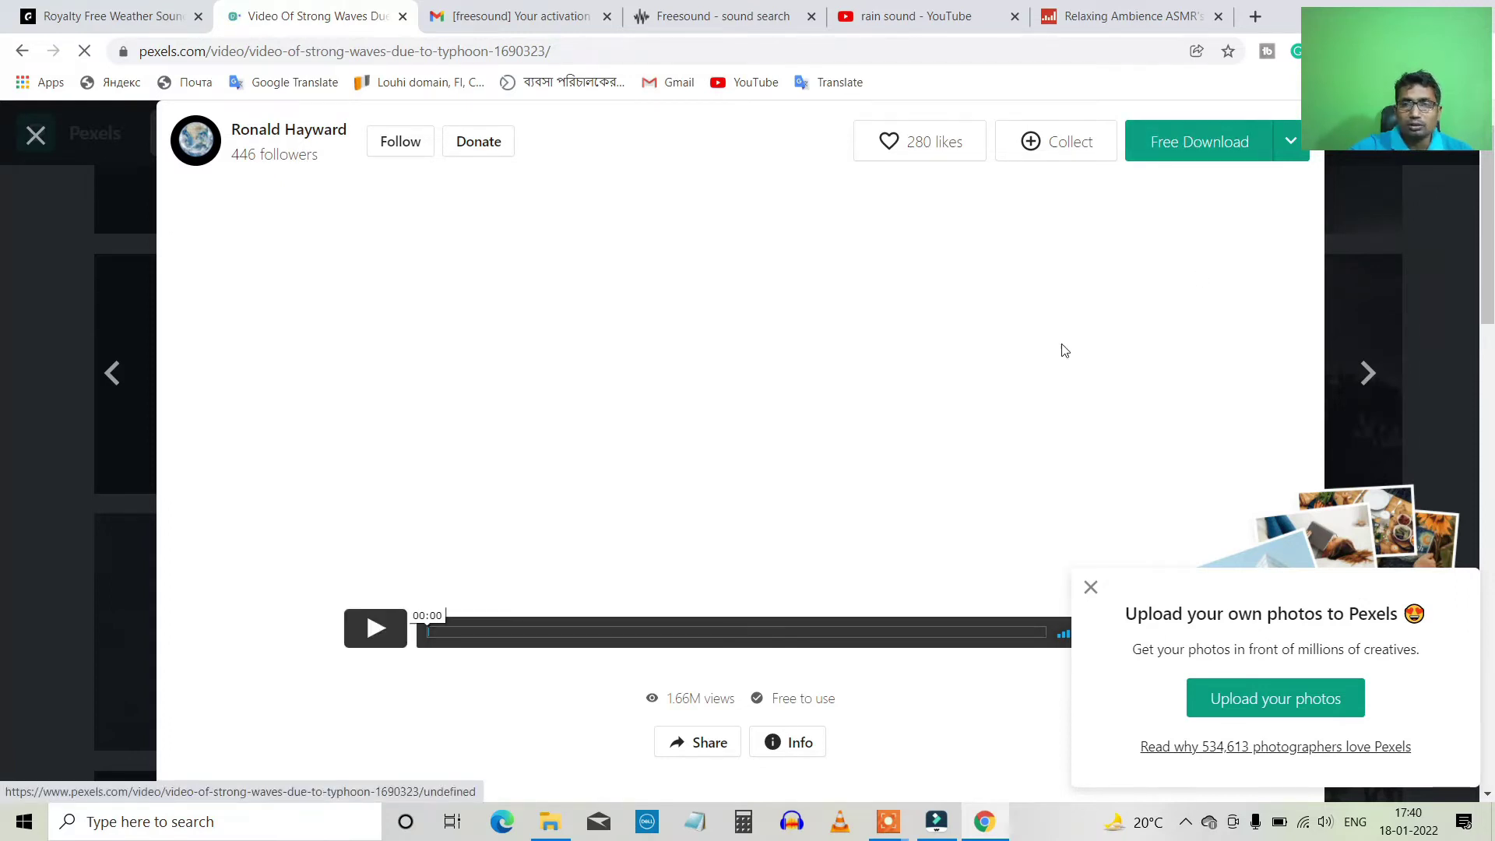
{"action": "left_click", "coordinate": [1206, 160]}
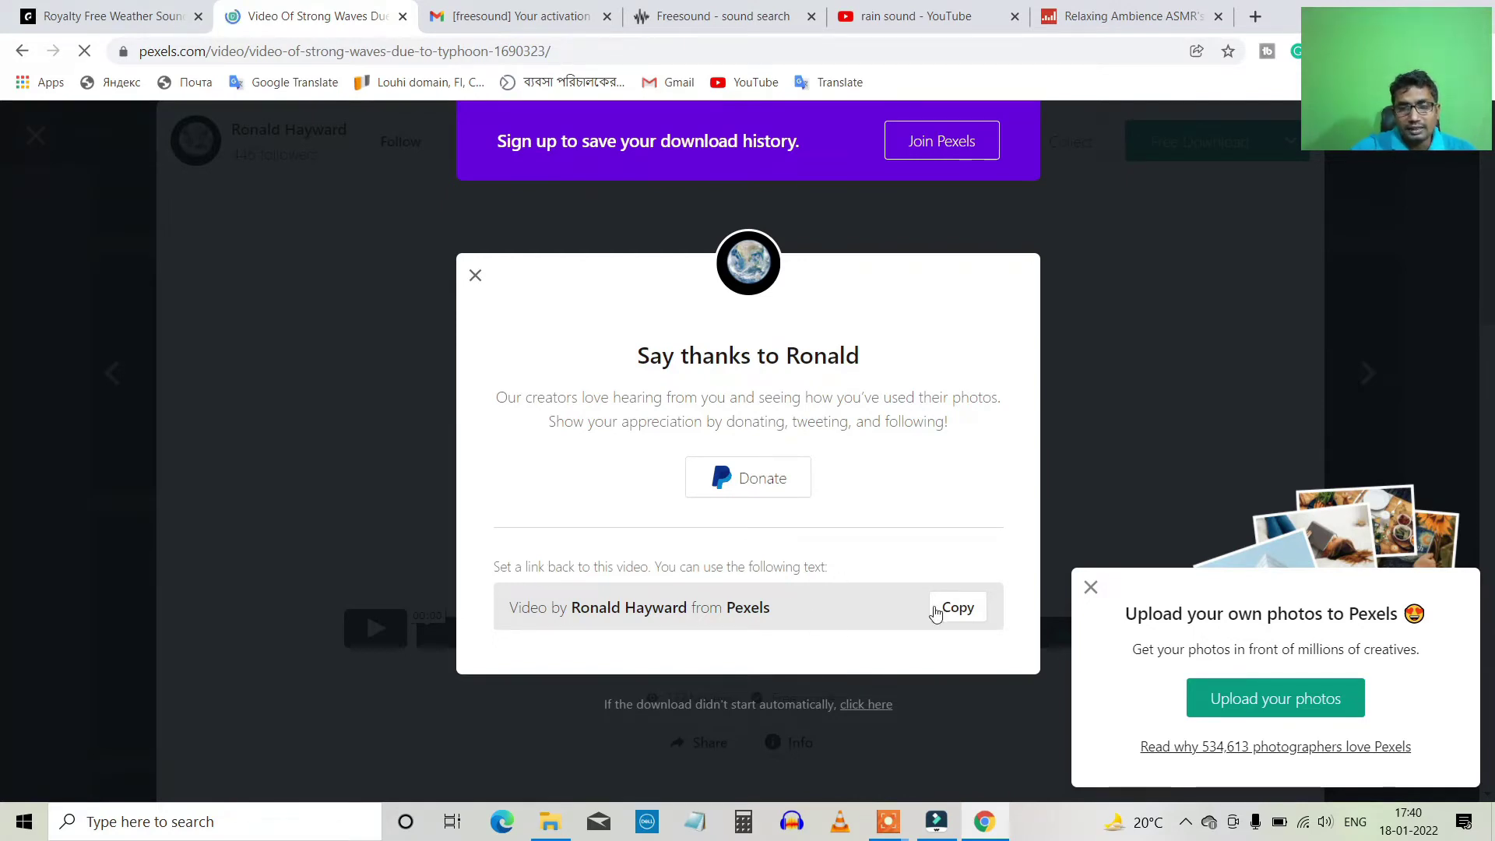
{"action": "left_click_drag", "start_coordinate": [852, 614], "coordinate": [511, 623]}
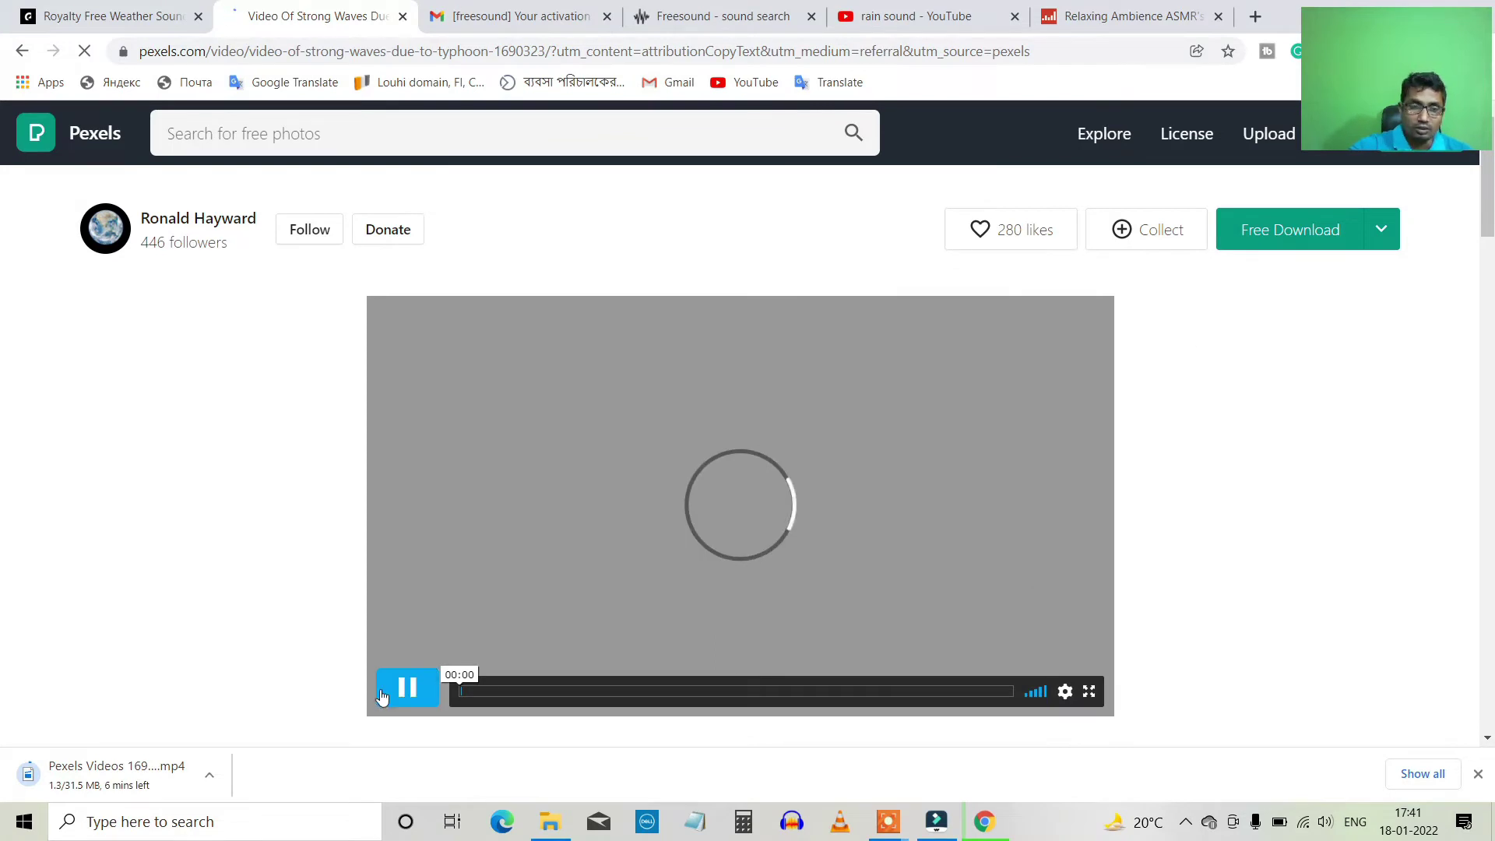
{"action": "left_click", "coordinate": [406, 687]}
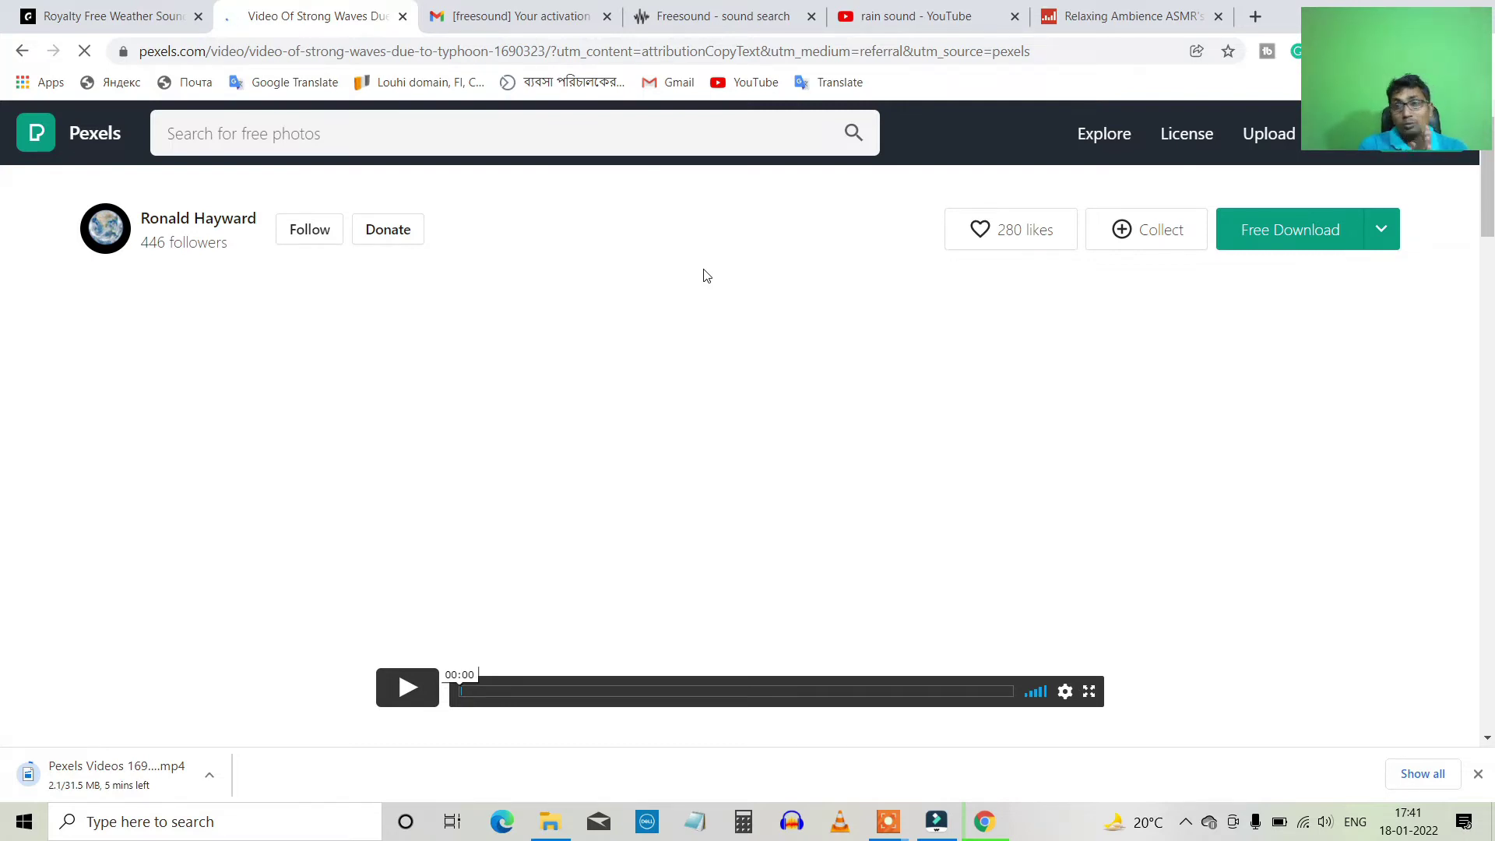
Switch to Filmora and import Pexels Videos 1690323 and Lightning Bolt At Night from the Downloads folder.
{"action": "left_click", "coordinate": [937, 821]}
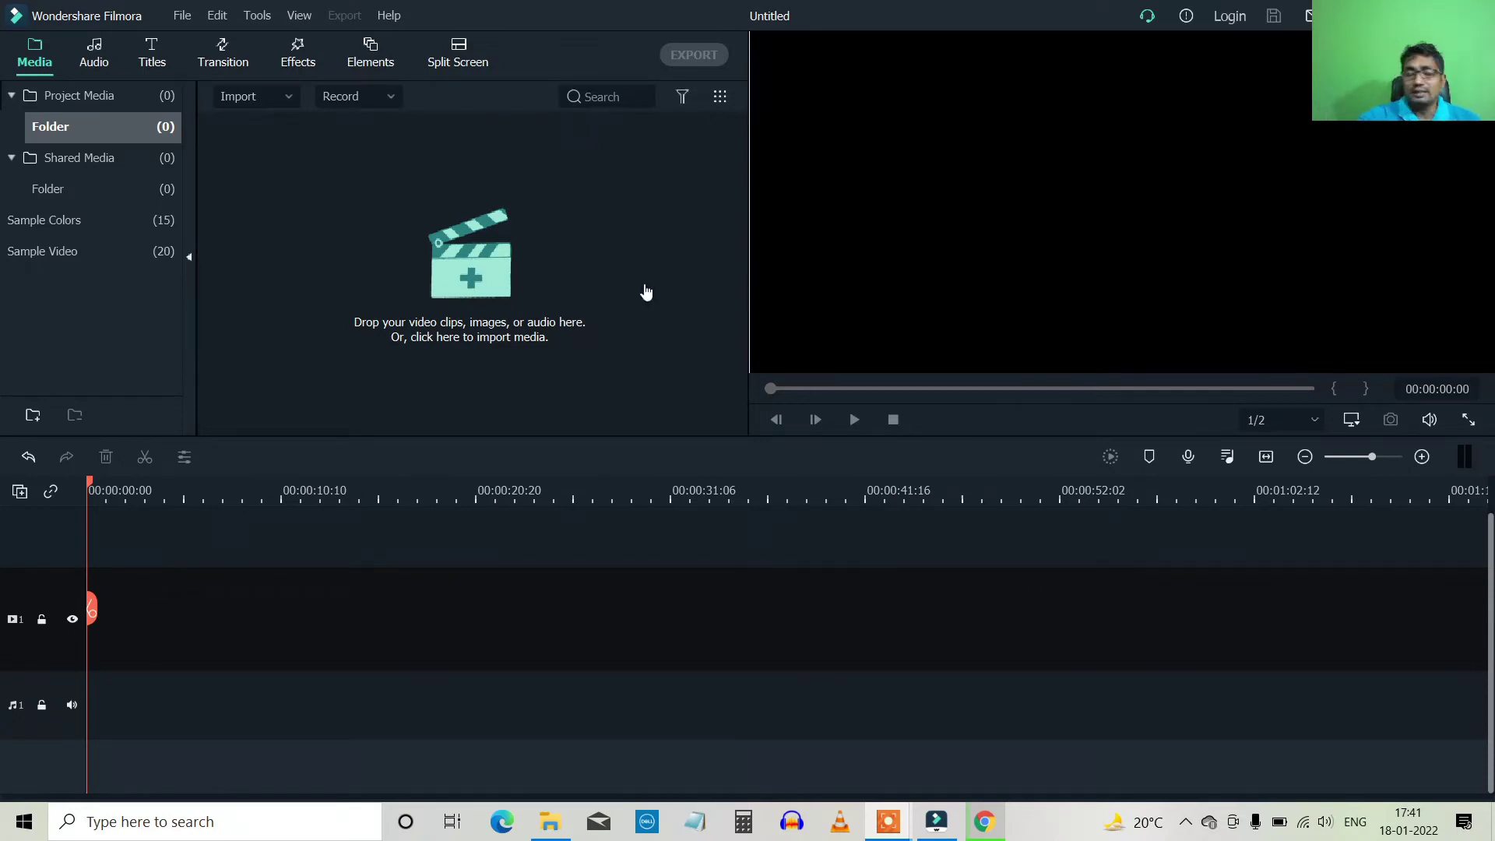
{"action": "left_click", "coordinate": [280, 98]}
{"action": "left_click", "coordinate": [267, 126]}
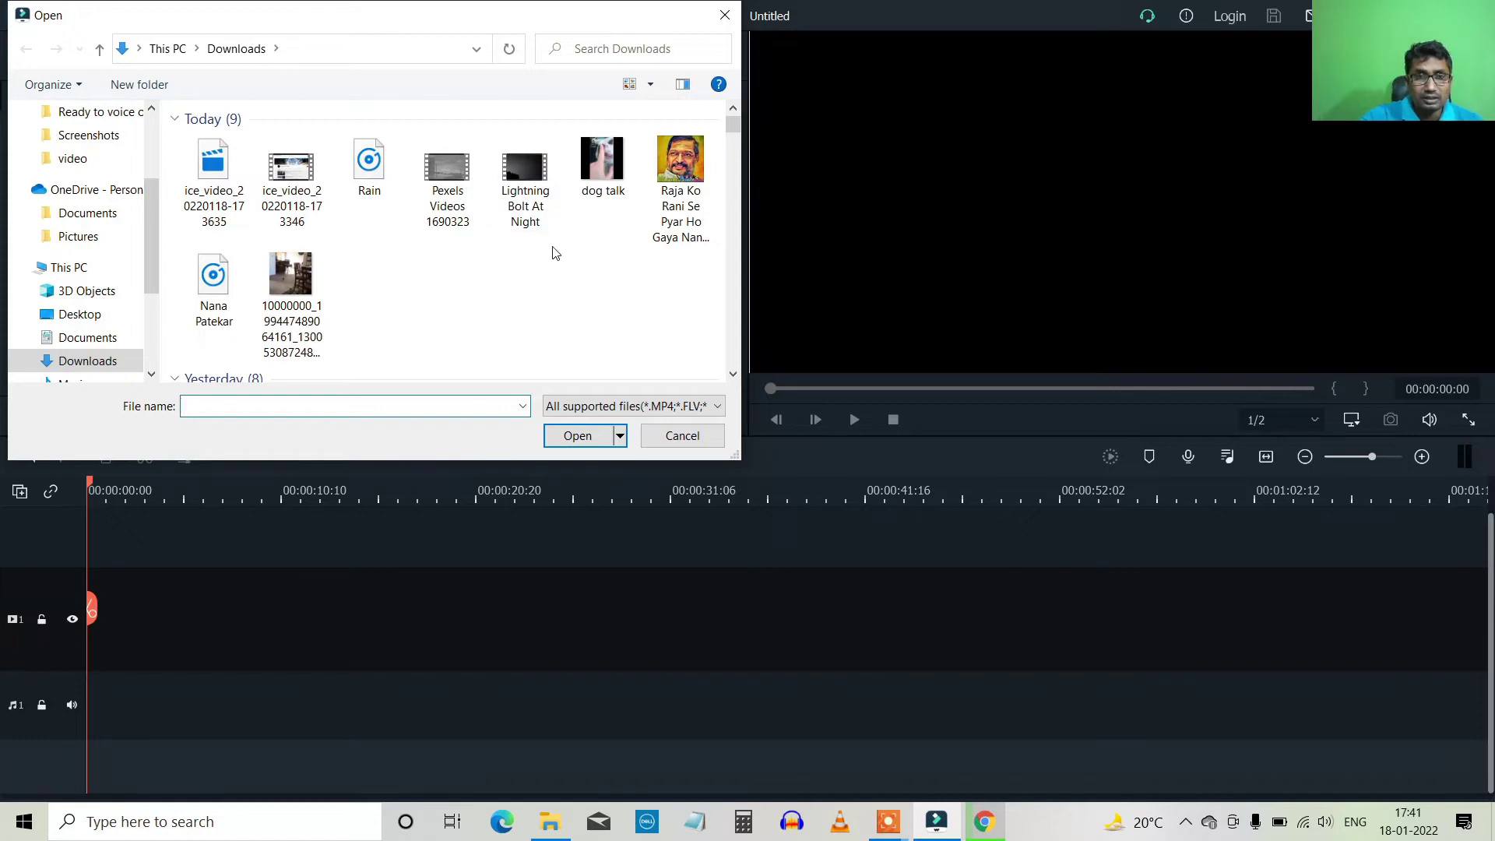
{"action": "left_click_drag", "start_coordinate": [559, 262], "coordinate": [413, 136]}
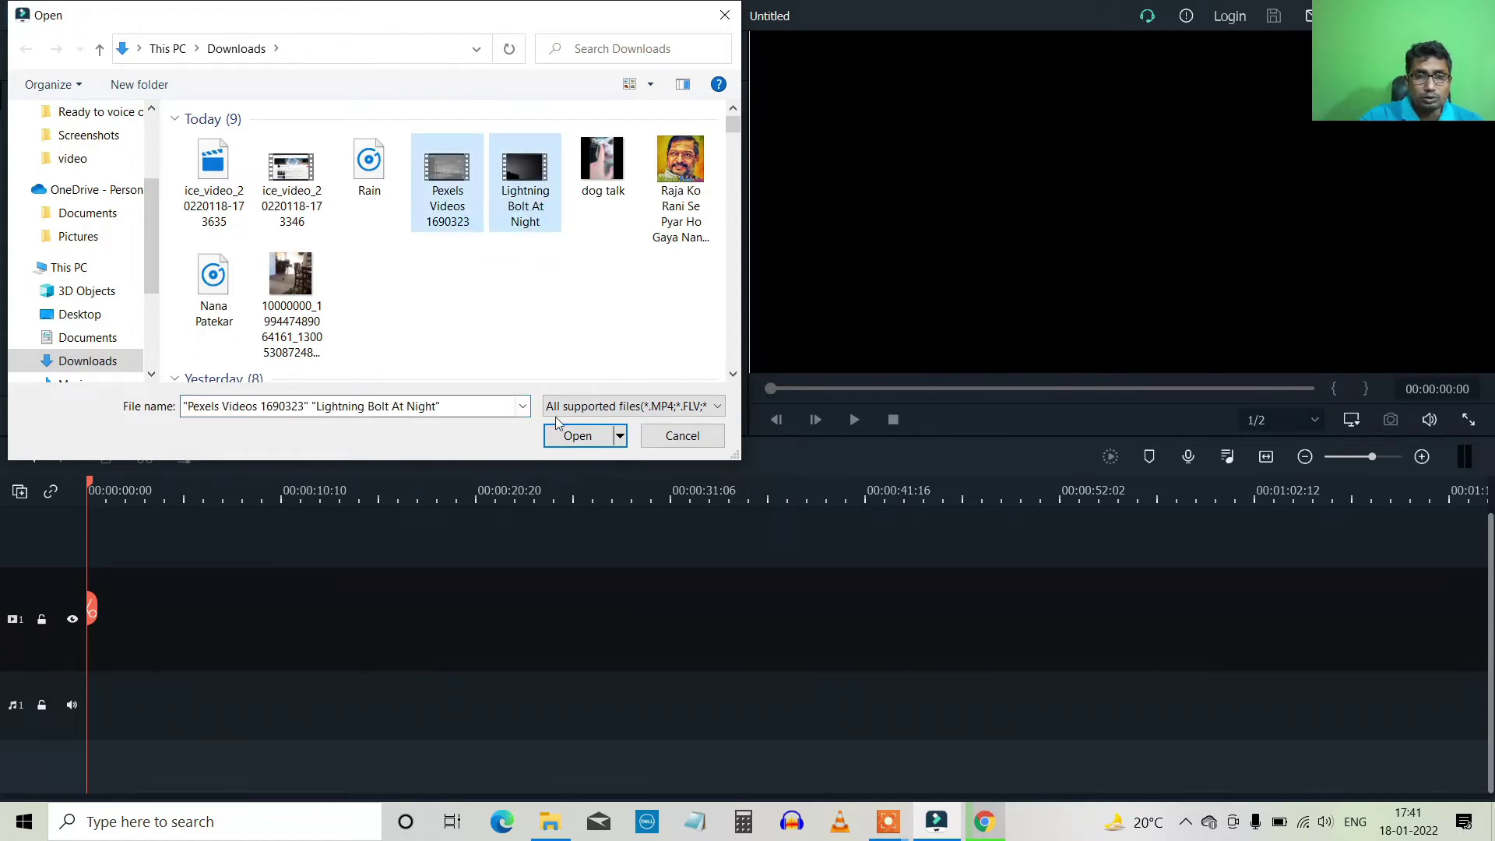
{"action": "left_click", "coordinate": [574, 434]}
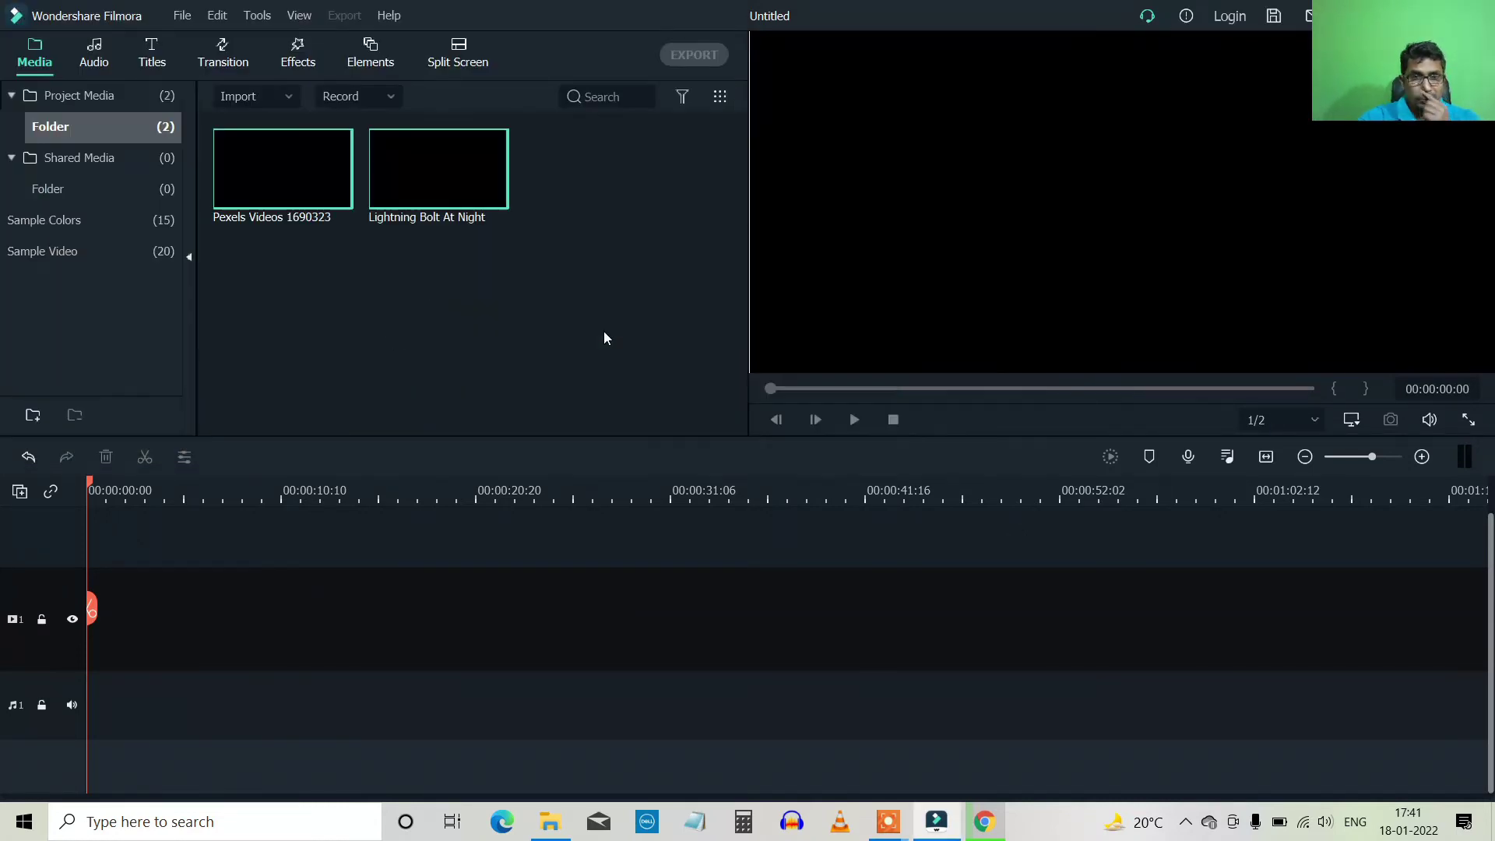
Place the Pexels Videos 1690323 clip at the start of video track 1, matching the project to 1920 x 1080 25fps.
{"action": "left_click", "coordinate": [406, 317]}
{"action": "left_click_drag", "start_coordinate": [280, 168], "coordinate": [175, 637]}
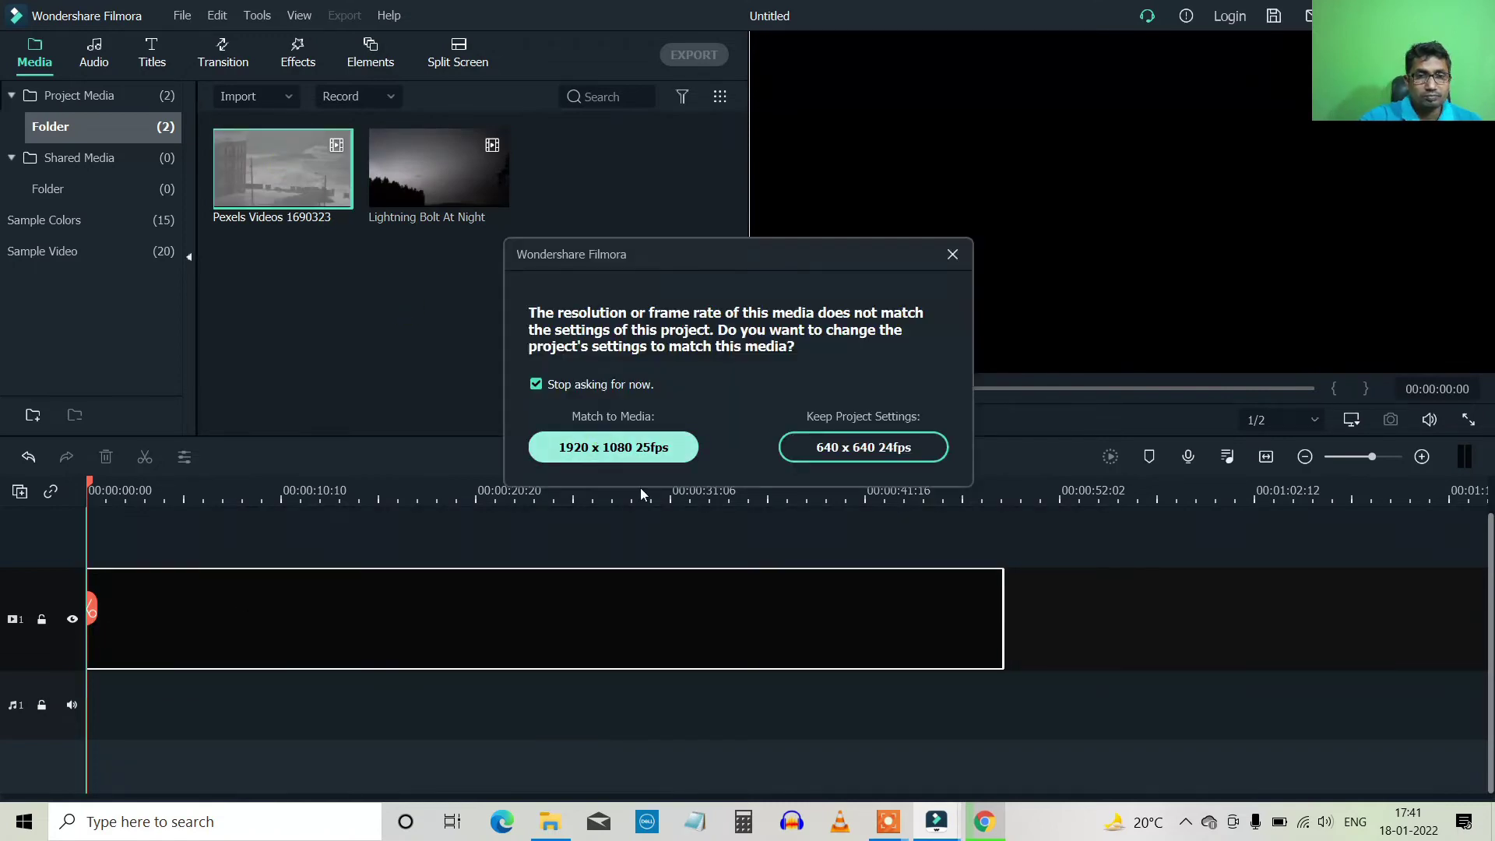
{"action": "left_click", "coordinate": [637, 456]}
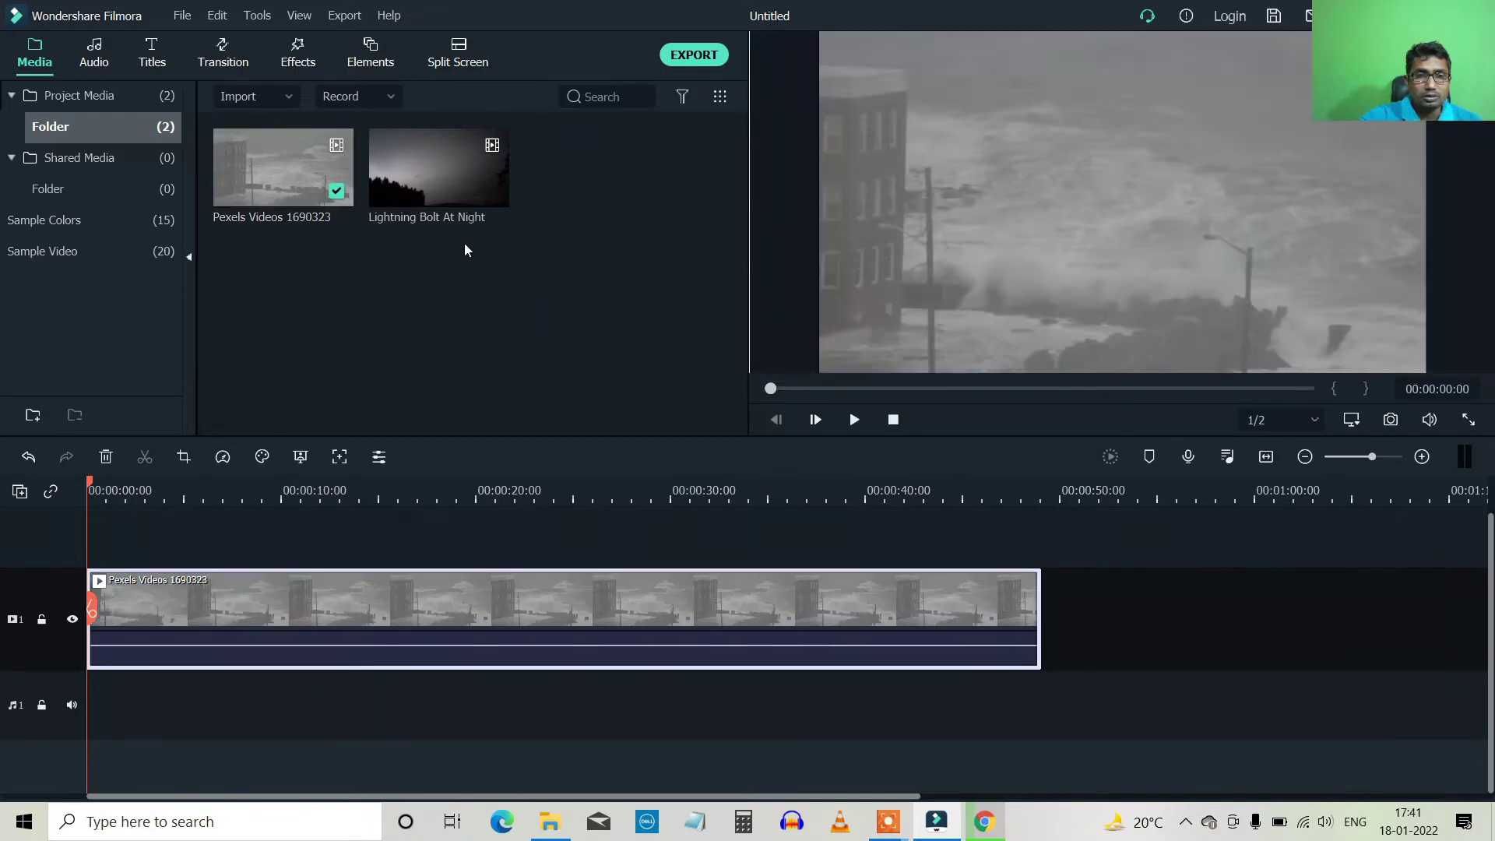
{"action": "left_click_drag", "start_coordinate": [436, 191], "coordinate": [1059, 599]}
{"action": "left_click", "coordinate": [523, 372]}
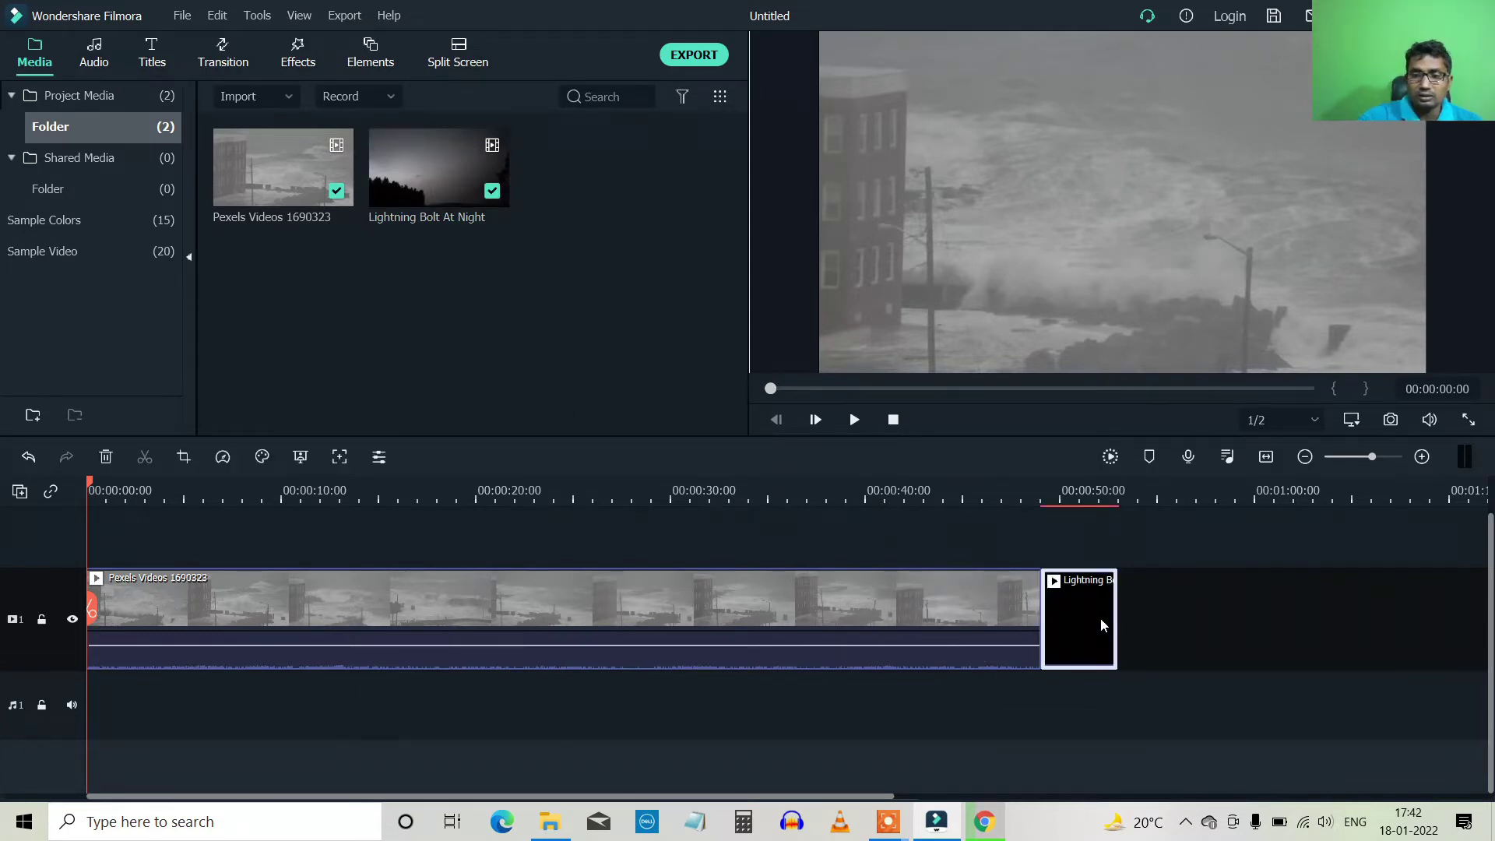
{"action": "key", "text": "Delete"}
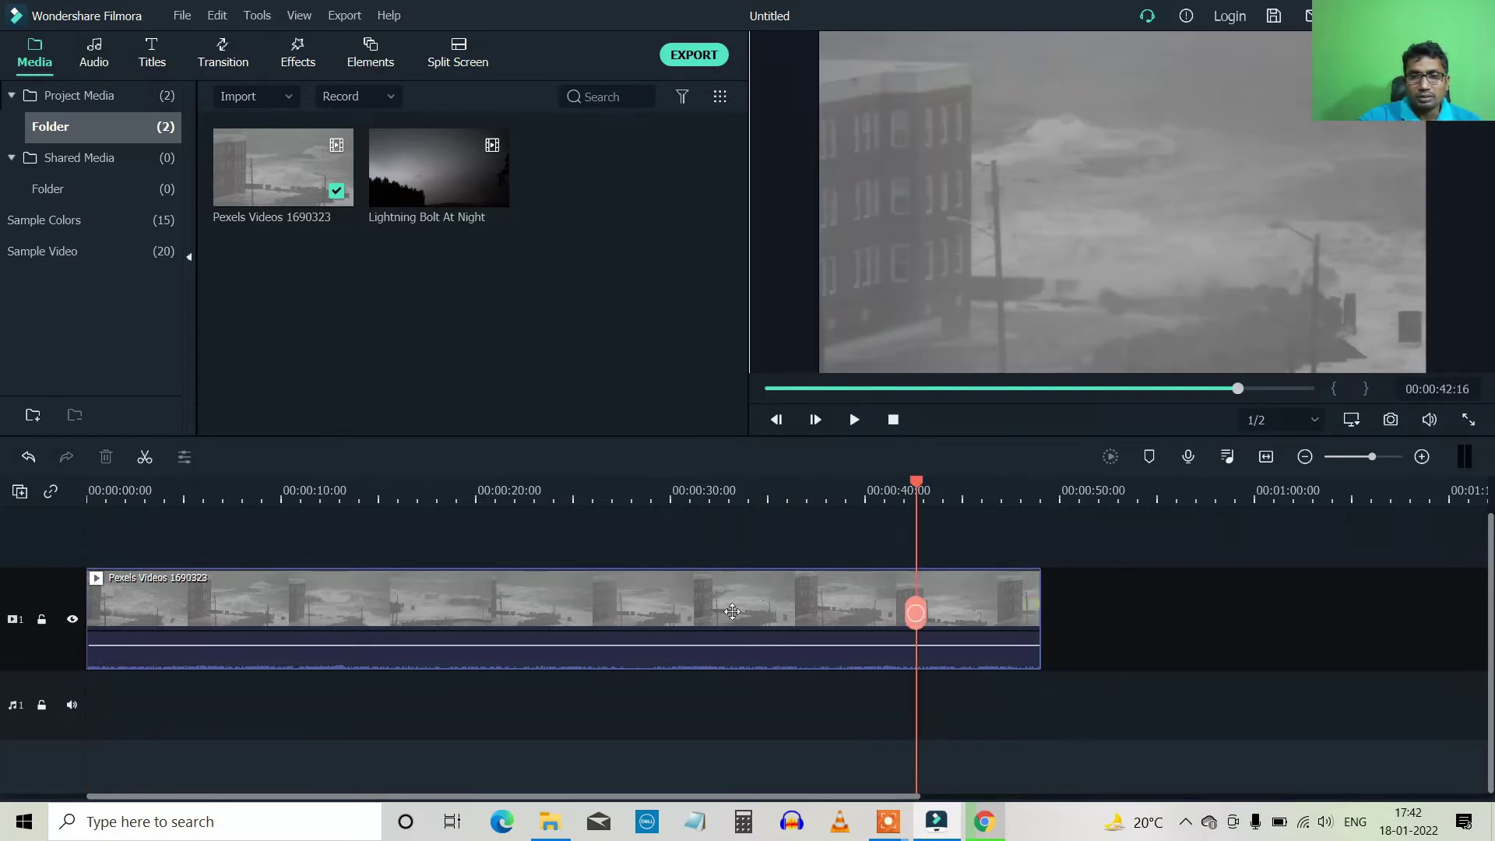
Append the Lightning Bolt At Night clip directly after the waves clip and lower the waves clip's own audio to silence.
{"action": "left_click", "coordinate": [1041, 388]}
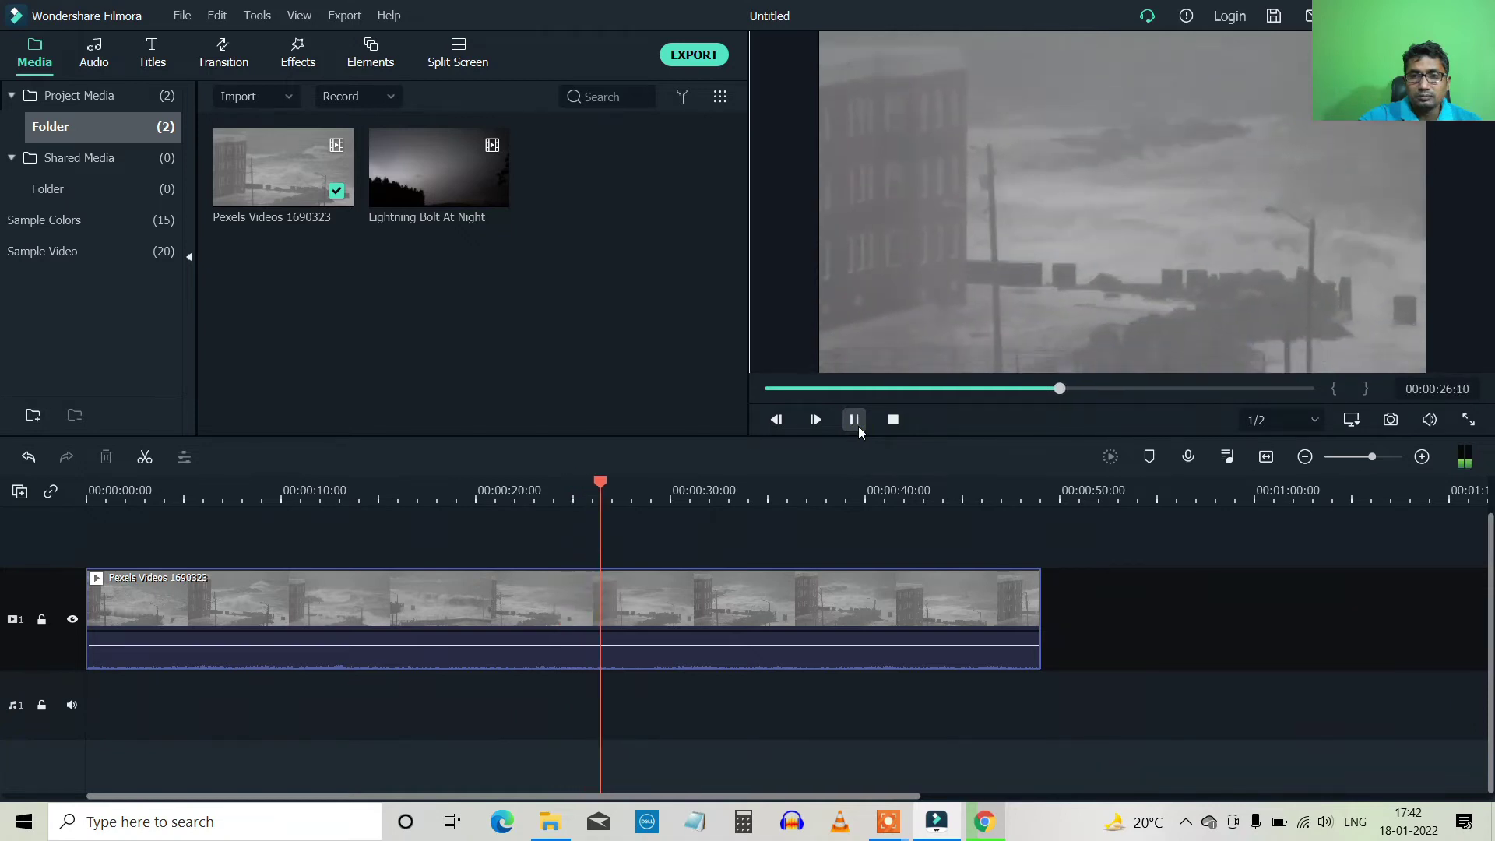
{"action": "left_click", "coordinate": [858, 427]}
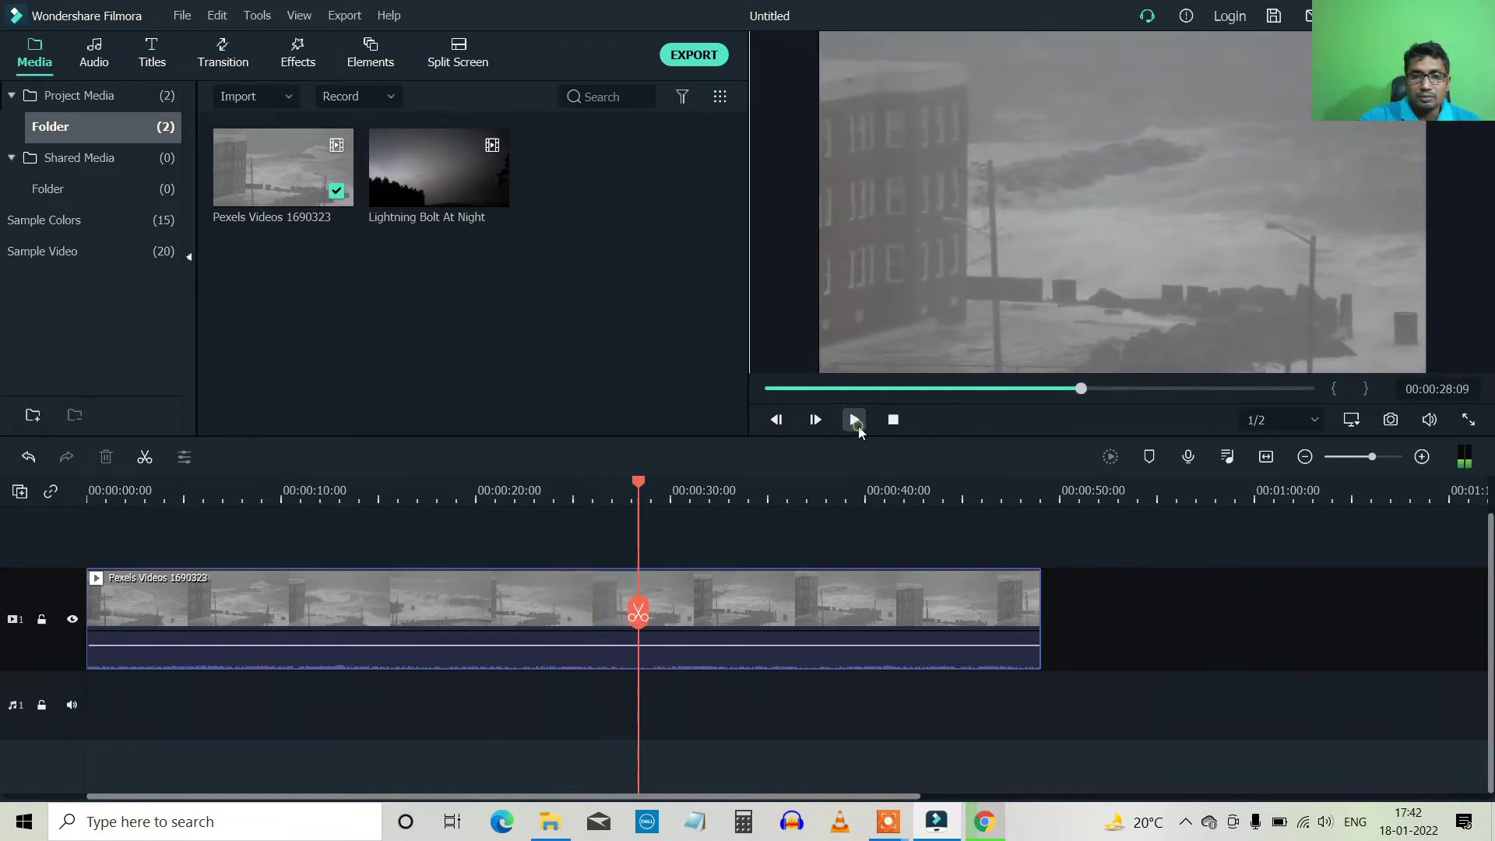
{"action": "left_click_drag", "start_coordinate": [460, 175], "coordinate": [1059, 627]}
{"action": "left_click_drag", "start_coordinate": [638, 619], "coordinate": [1075, 640]}
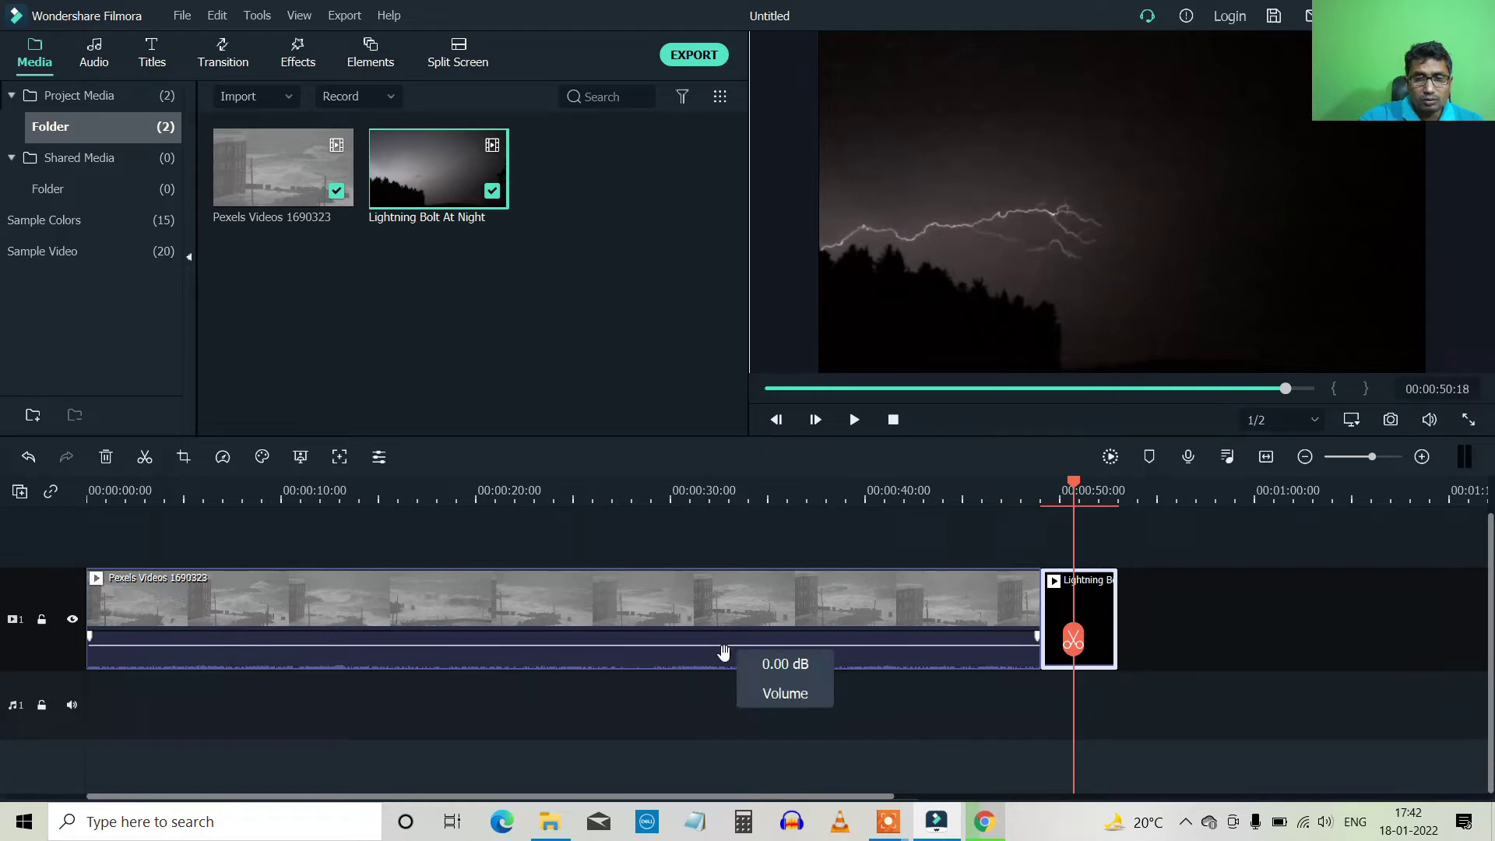
{"action": "left_click_drag", "start_coordinate": [717, 645], "coordinate": [715, 682]}
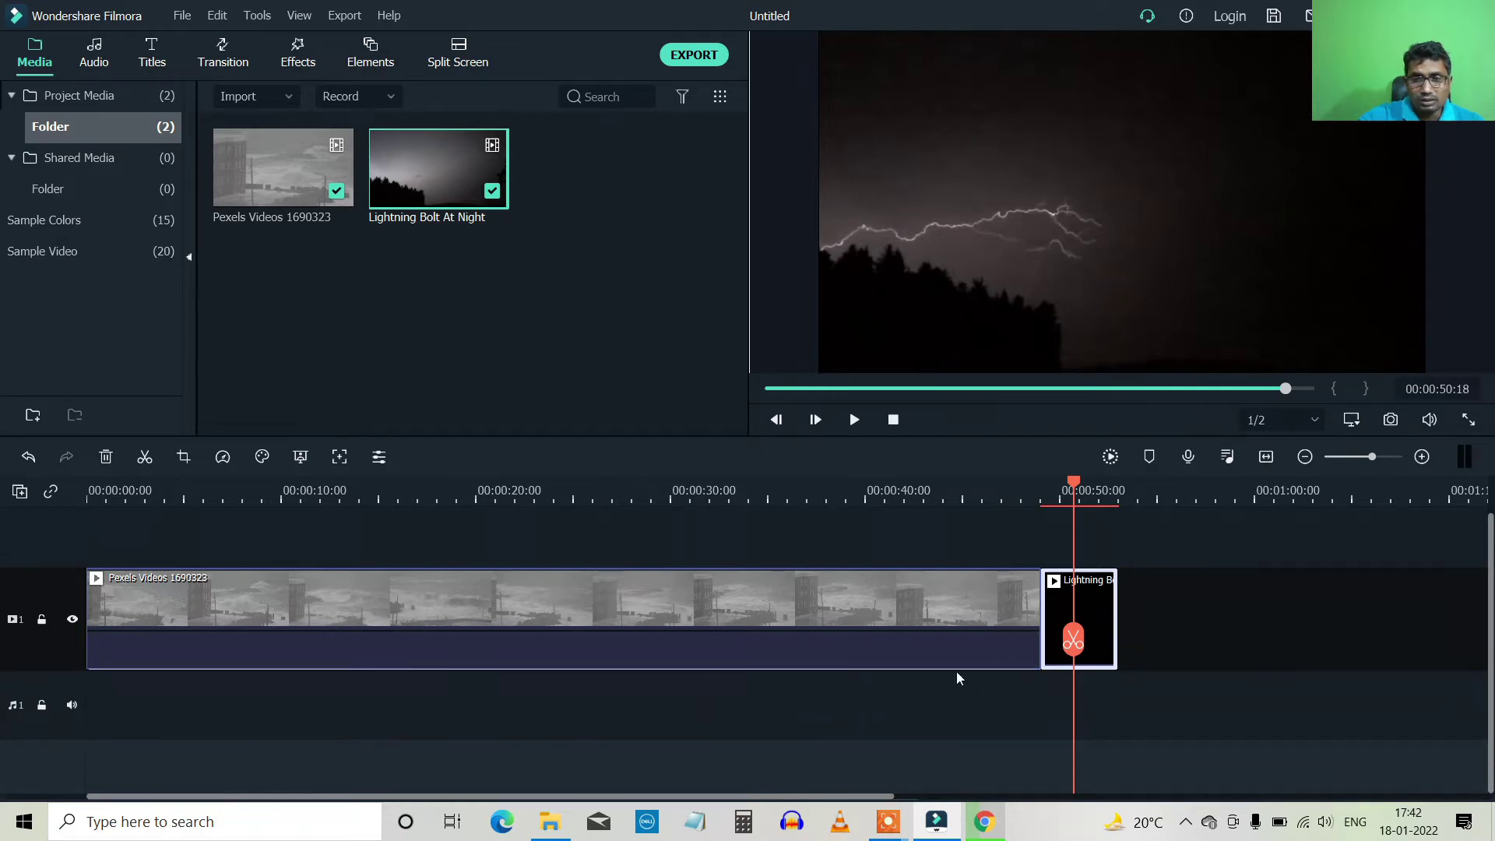
{"action": "left_click", "coordinate": [941, 637]}
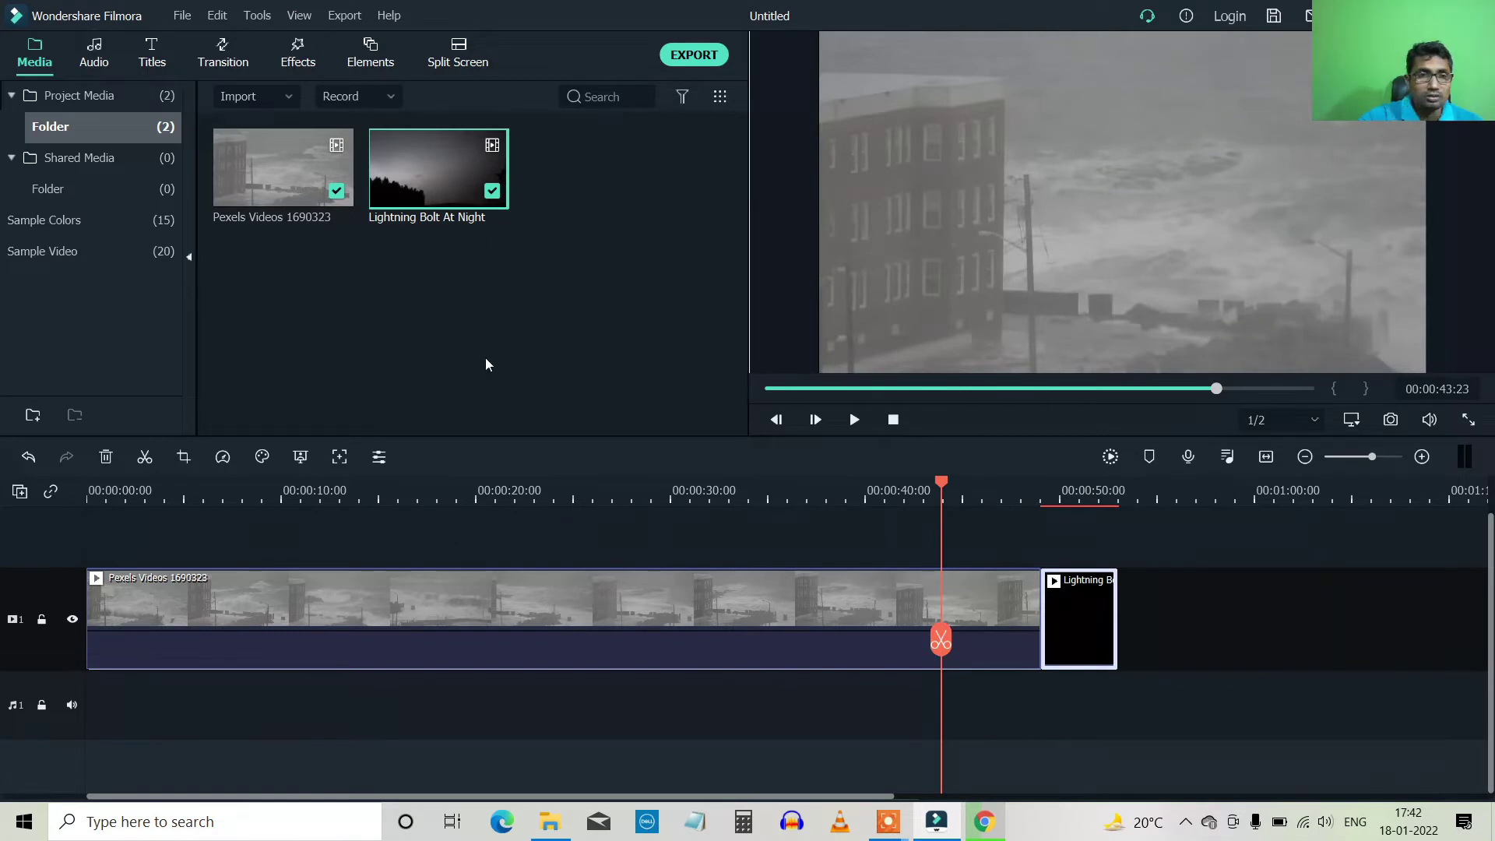
Import the Rain audio file from Downloads and place it at the start of audio track 1.
{"action": "left_click", "coordinate": [278, 102]}
{"action": "left_click", "coordinate": [285, 125]}
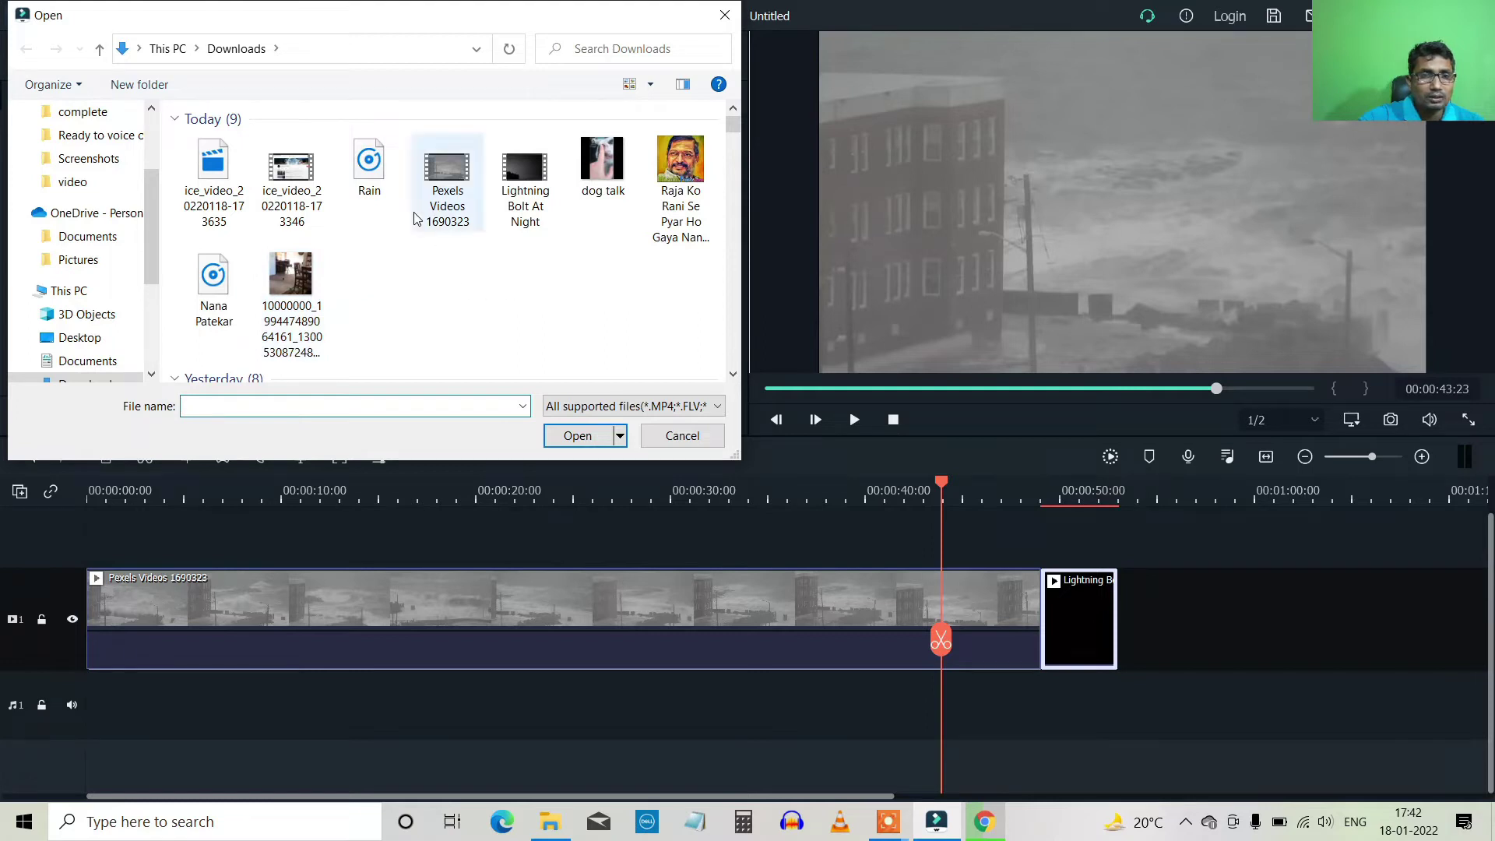
{"action": "left_click", "coordinate": [369, 165]}
{"action": "left_click", "coordinate": [576, 436]}
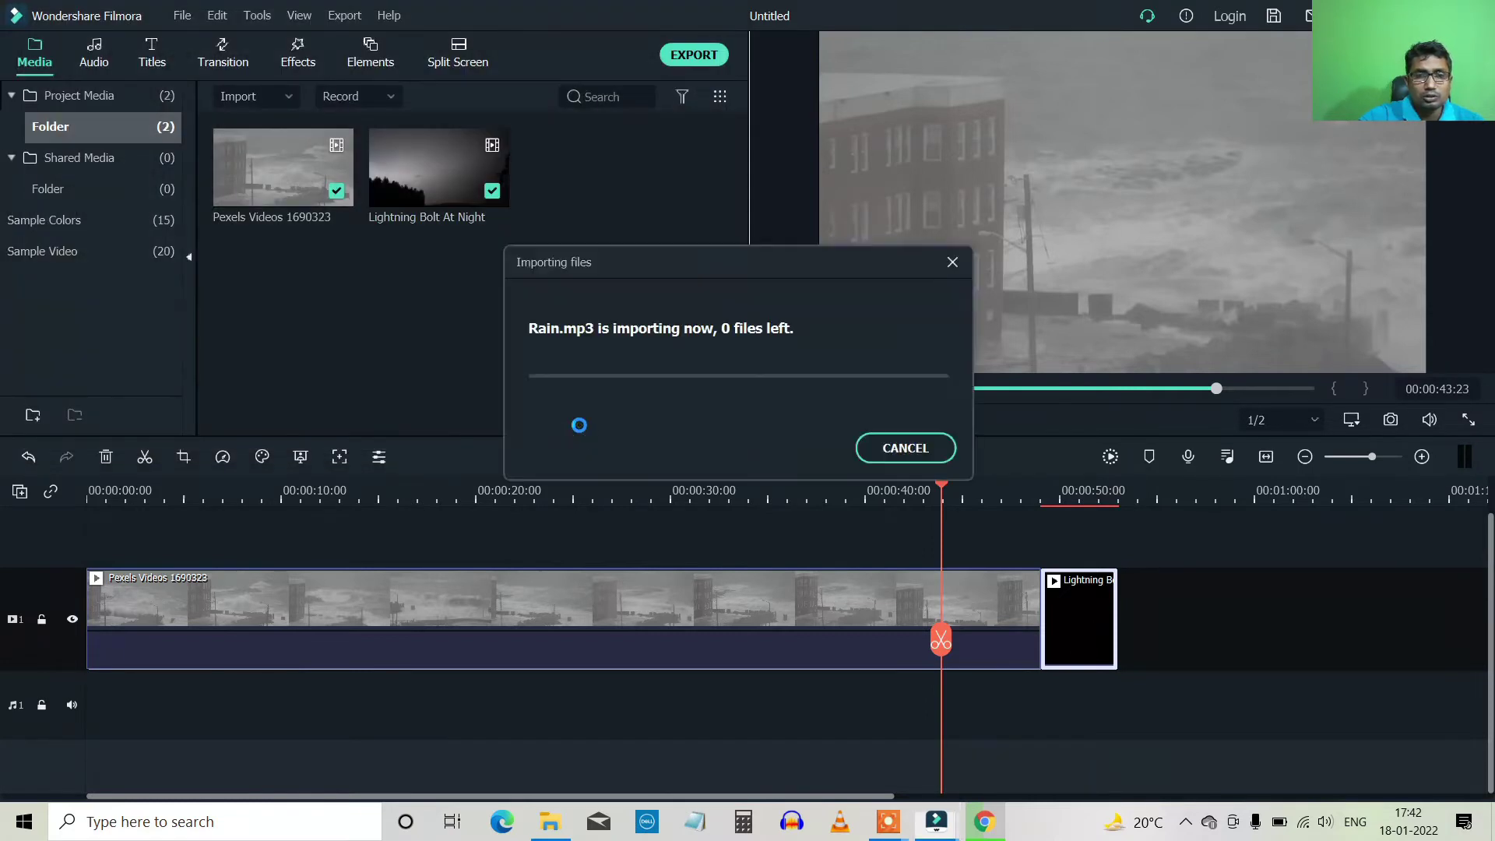
{"action": "left_click_drag", "start_coordinate": [592, 179], "coordinate": [96, 680]}
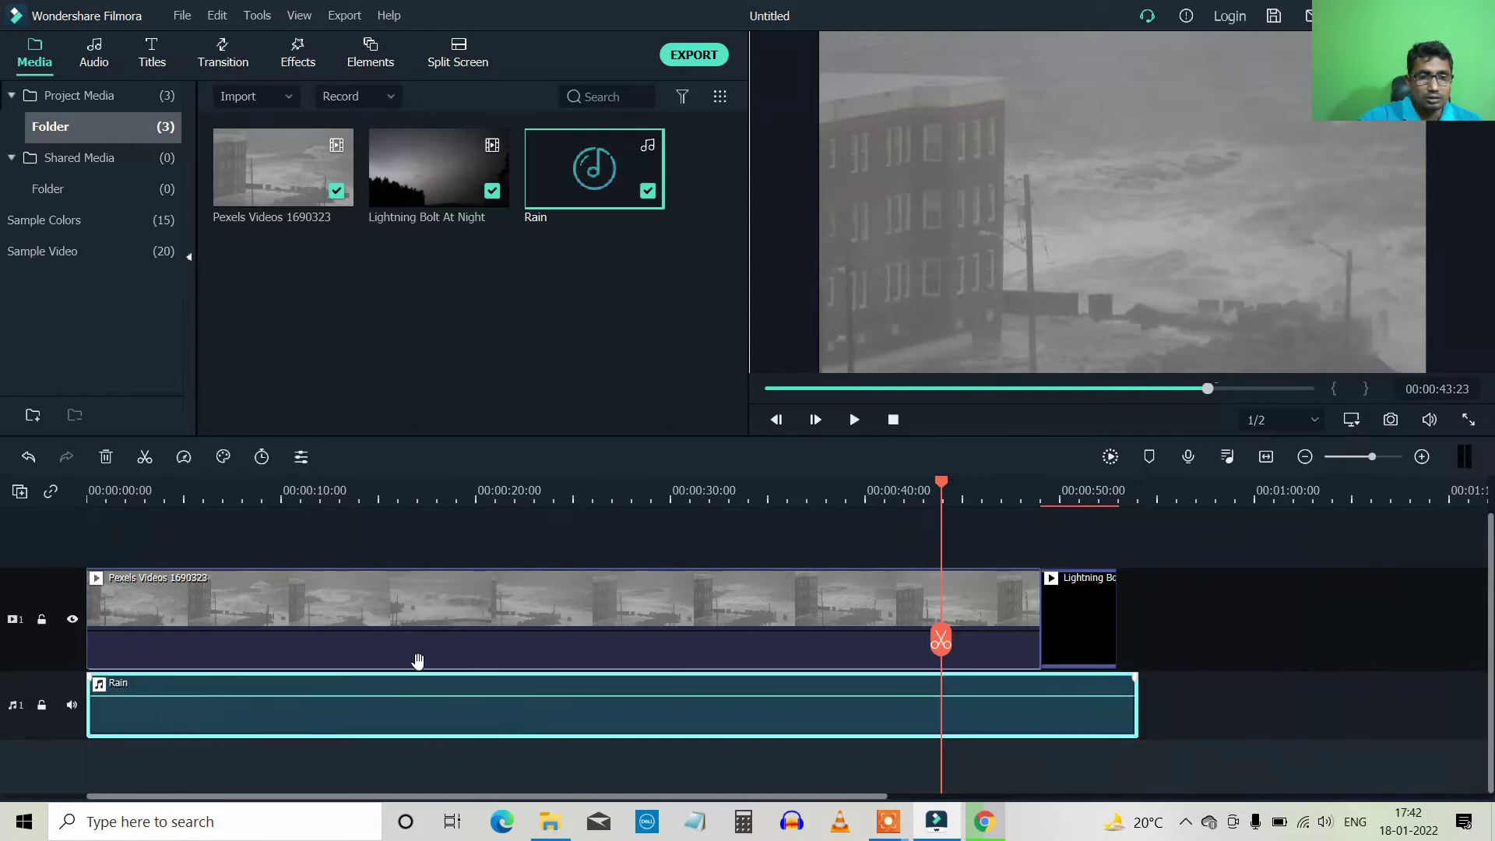
Play the timeline near the end and near the start of the waves clip to check the rain sound against the footage.
{"action": "left_click", "coordinate": [854, 421]}
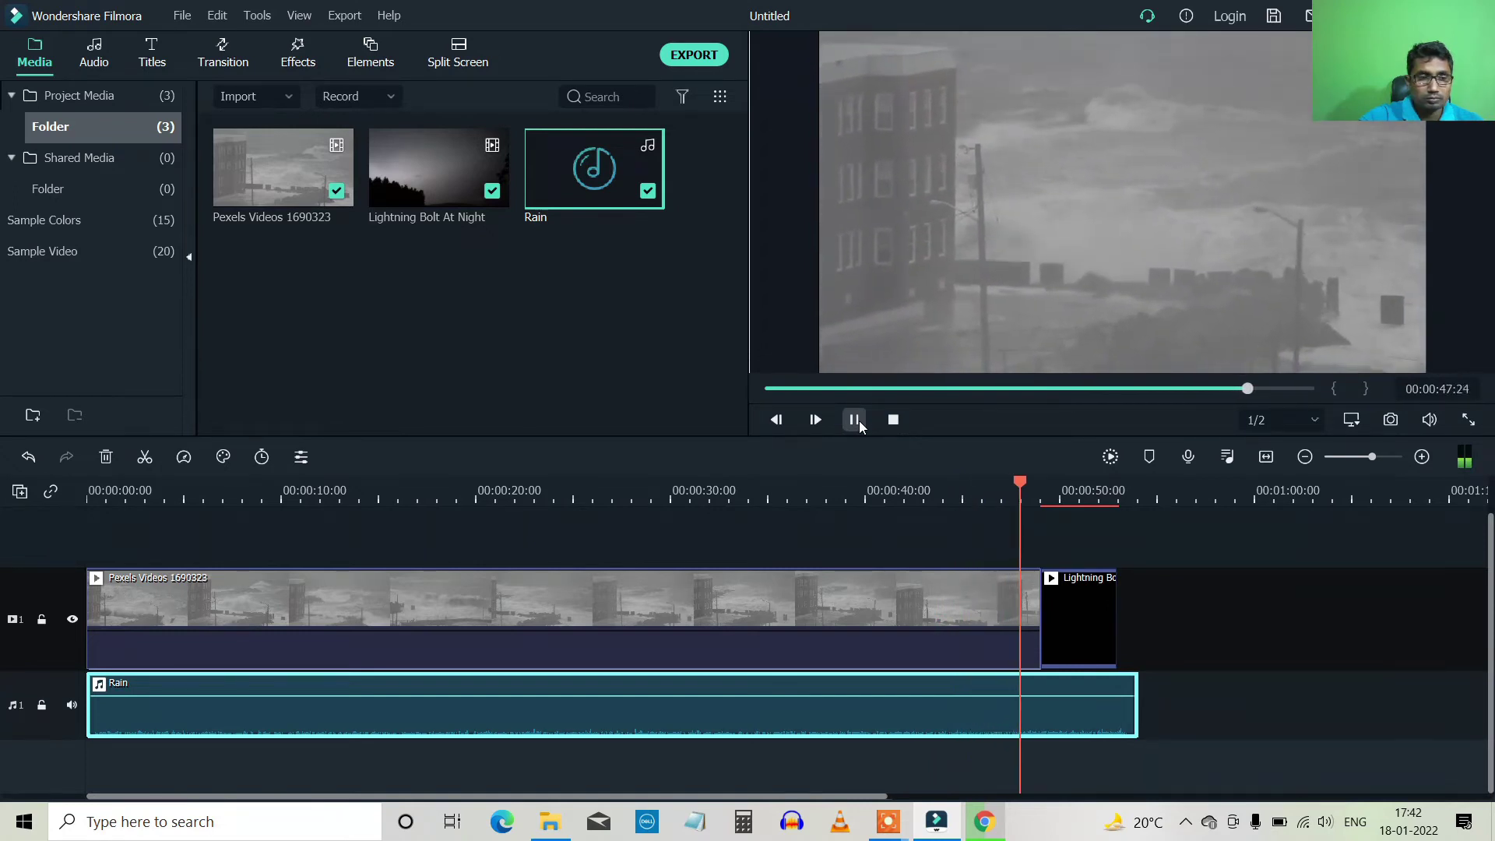
{"action": "left_click", "coordinate": [856, 421]}
{"action": "left_click_drag", "start_coordinate": [1033, 640], "coordinate": [161, 653]}
{"action": "left_click", "coordinate": [853, 421]}
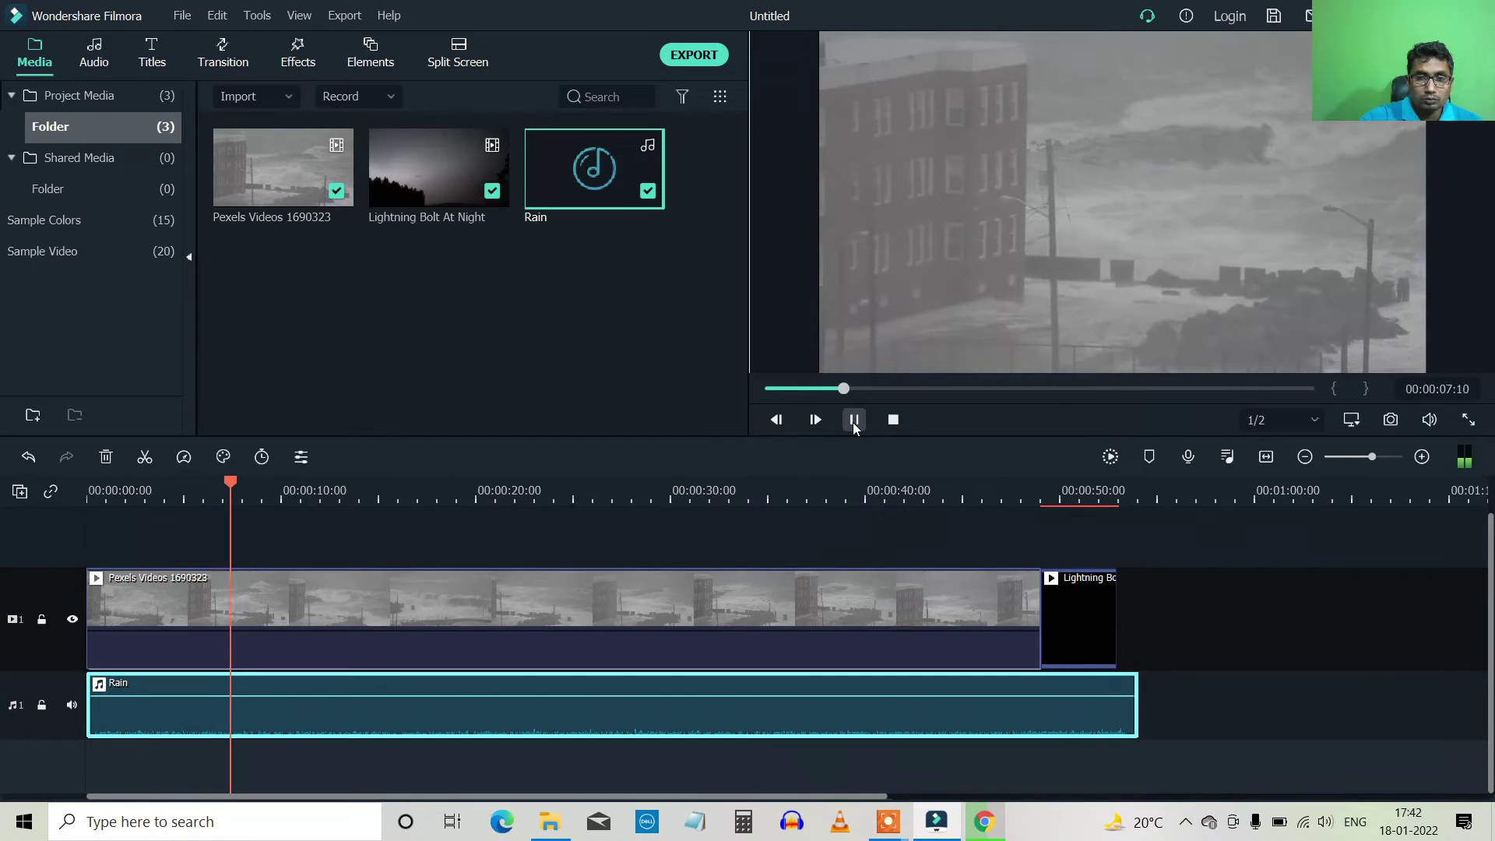
{"action": "left_click", "coordinate": [853, 420]}
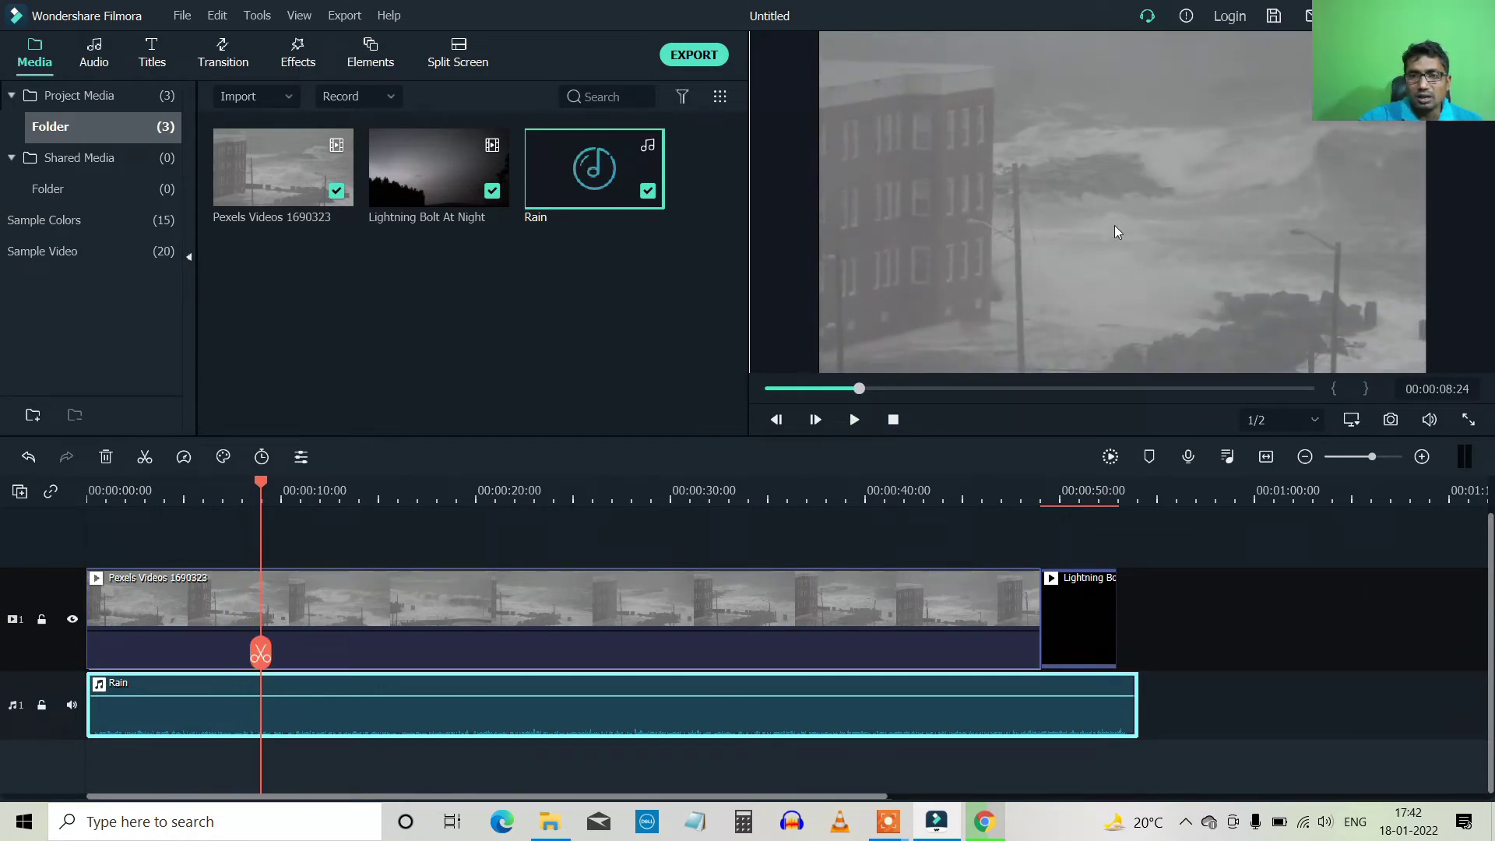
Switch to Chrome and pause the running download of the Pexels waves video.
{"action": "left_click", "coordinate": [985, 824]}
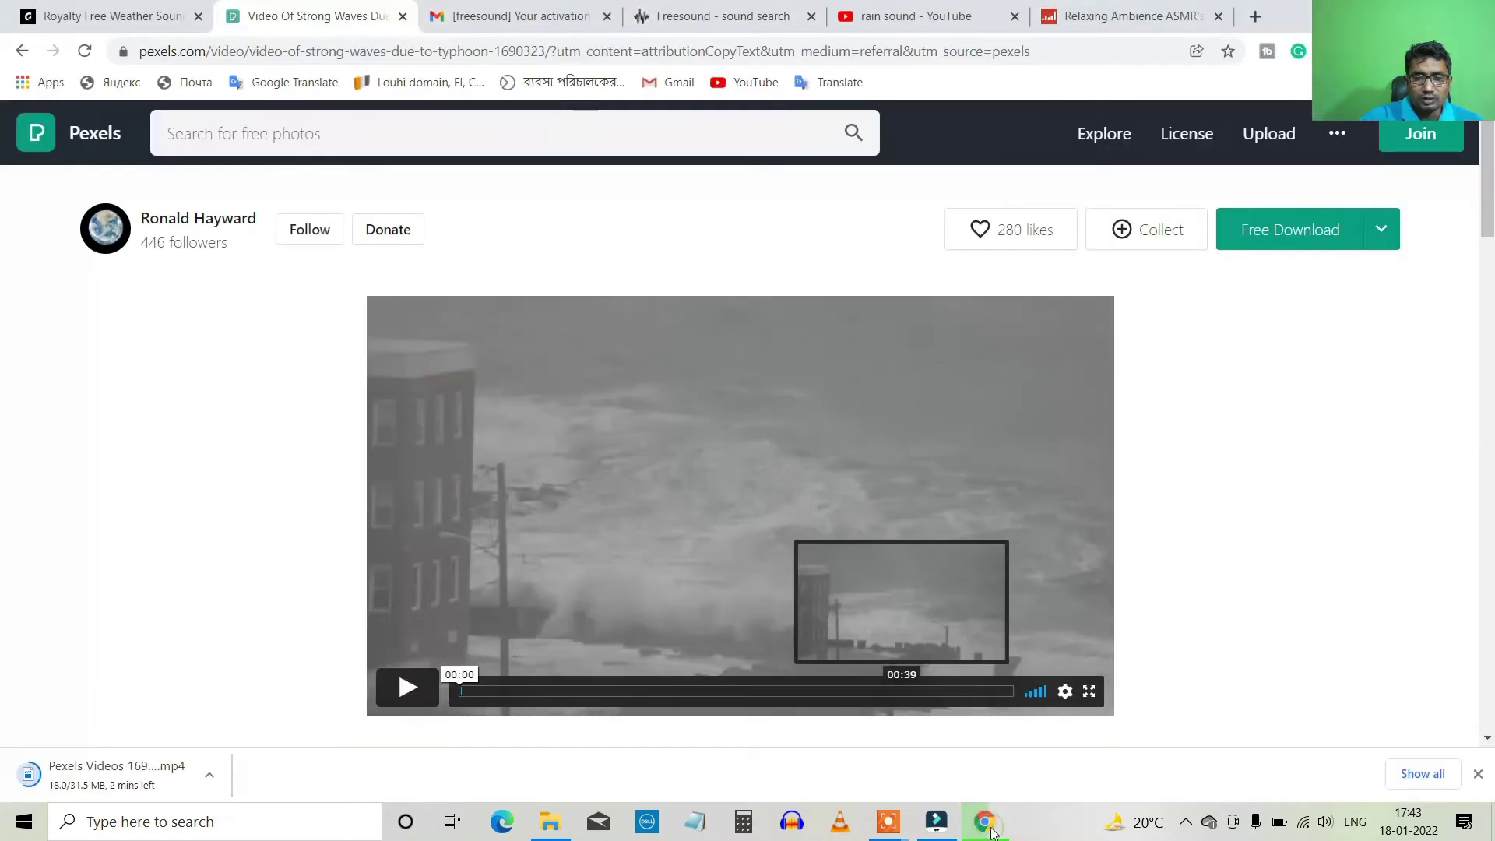
{"action": "left_click", "coordinate": [208, 777]}
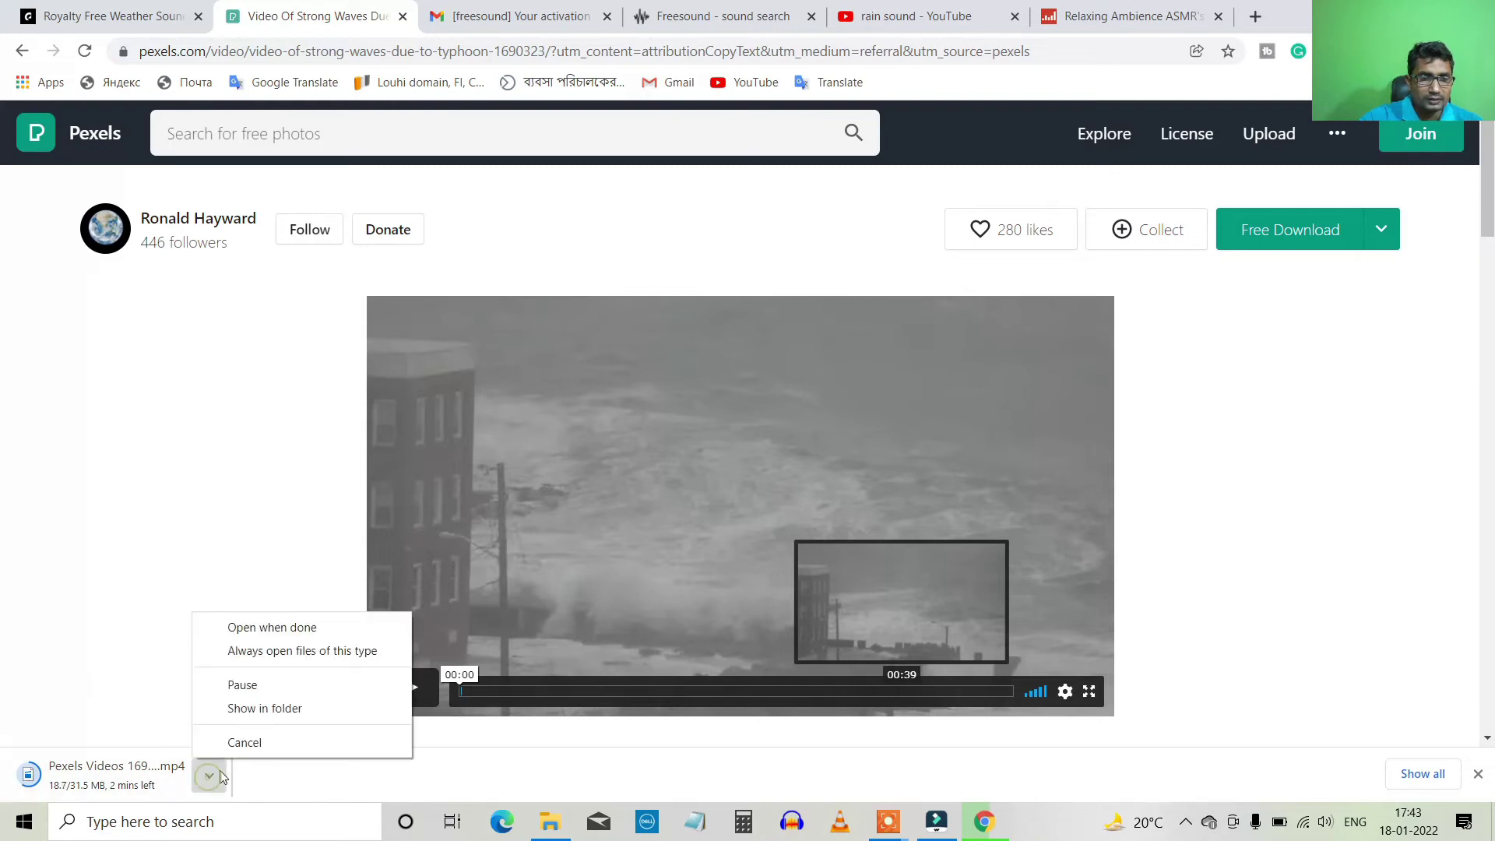
{"action": "left_click", "coordinate": [247, 685]}
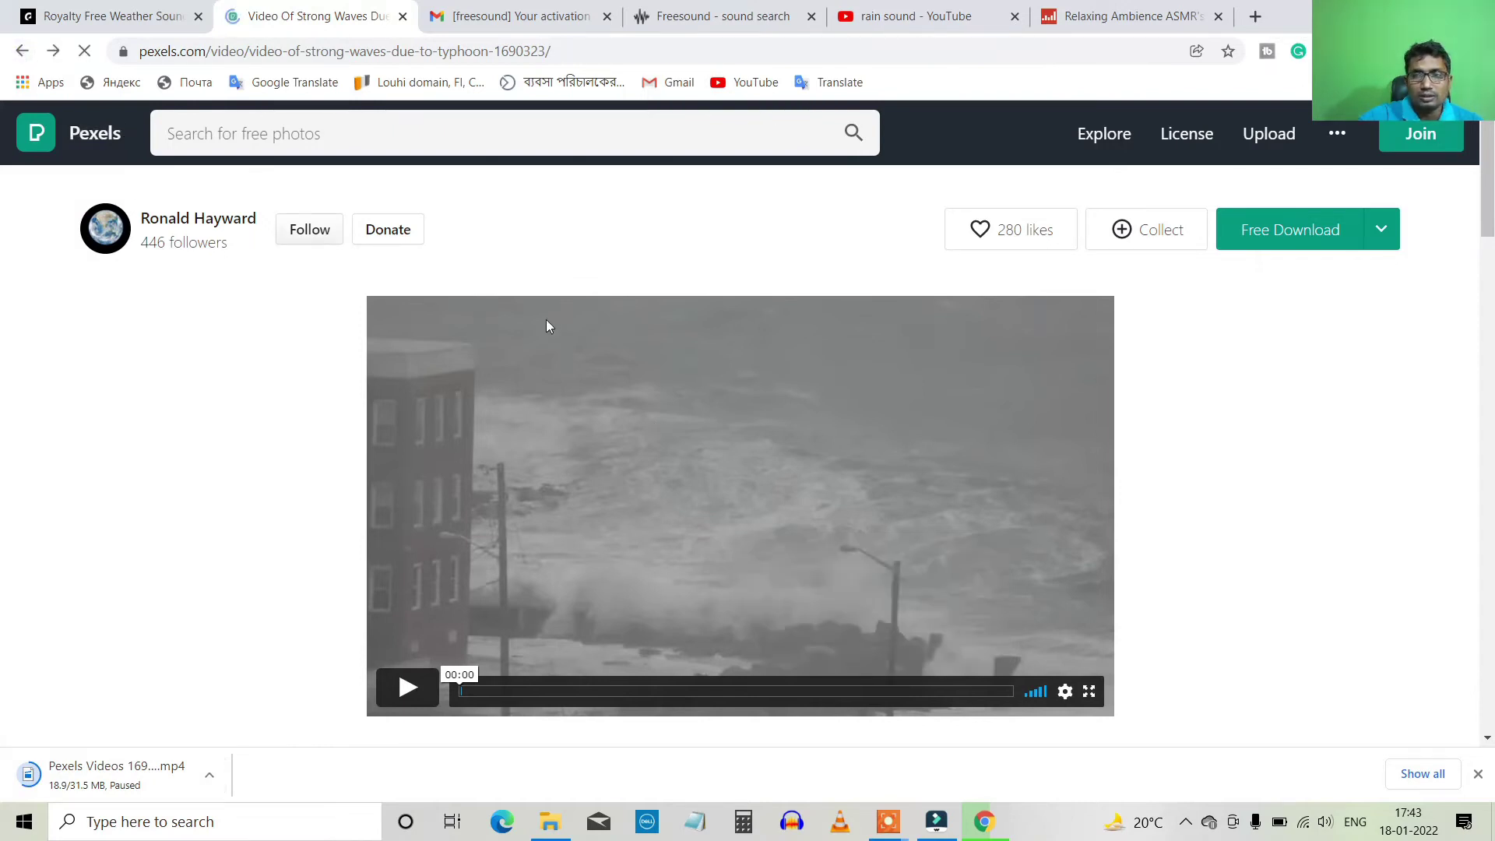
Search Pexels for storm and limit the results to videos.
{"action": "scroll", "coordinate": [516, 498], "scroll_direction": "down", "scroll_amount": 4}
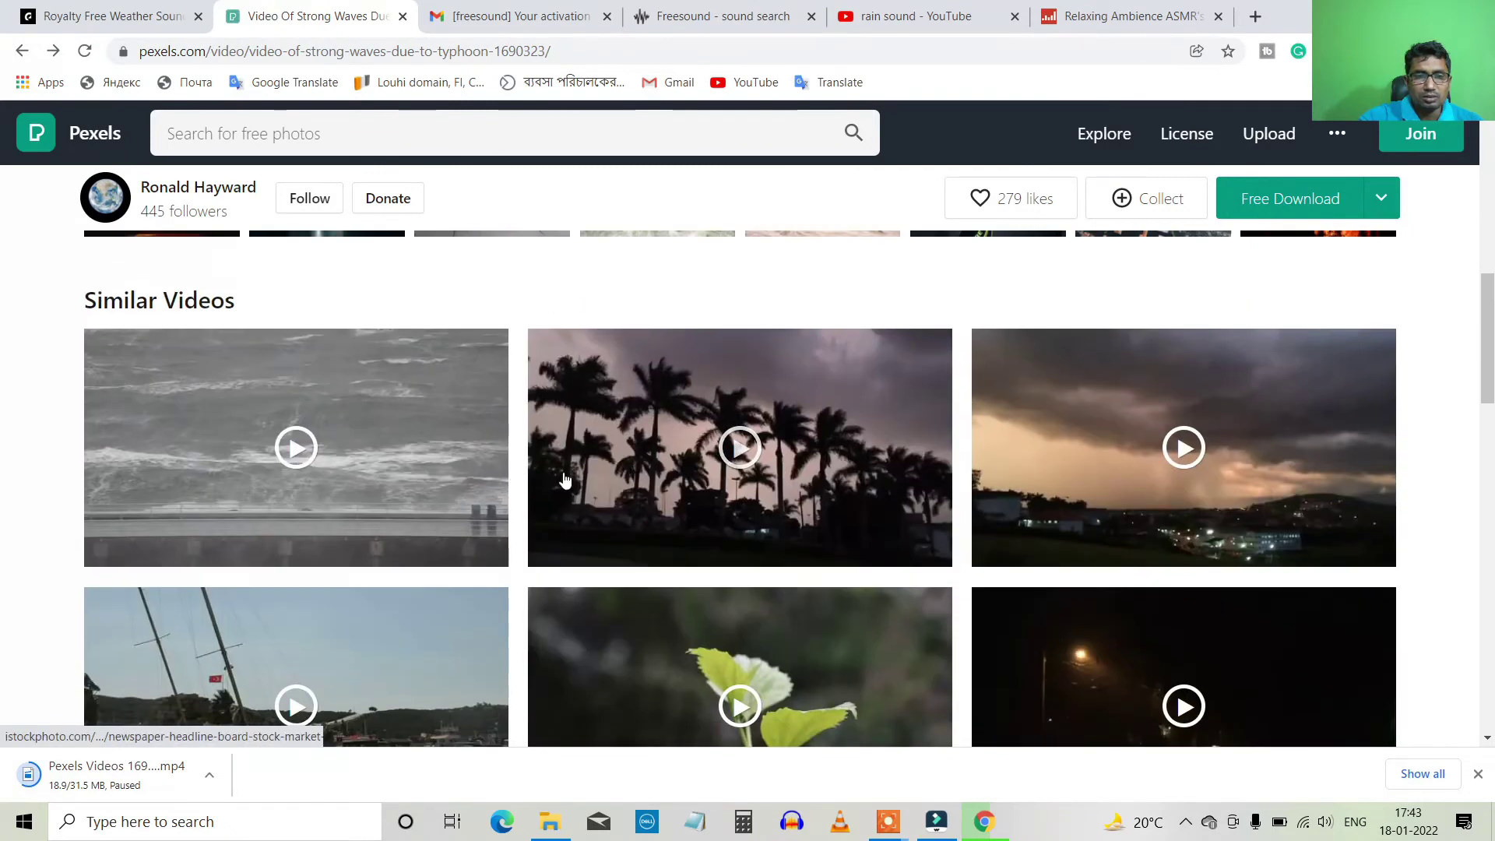
{"action": "scroll", "coordinate": [574, 501], "scroll_direction": "down", "scroll_amount": 5}
{"action": "scroll", "coordinate": [891, 483], "scroll_direction": "up", "scroll_amount": 8}
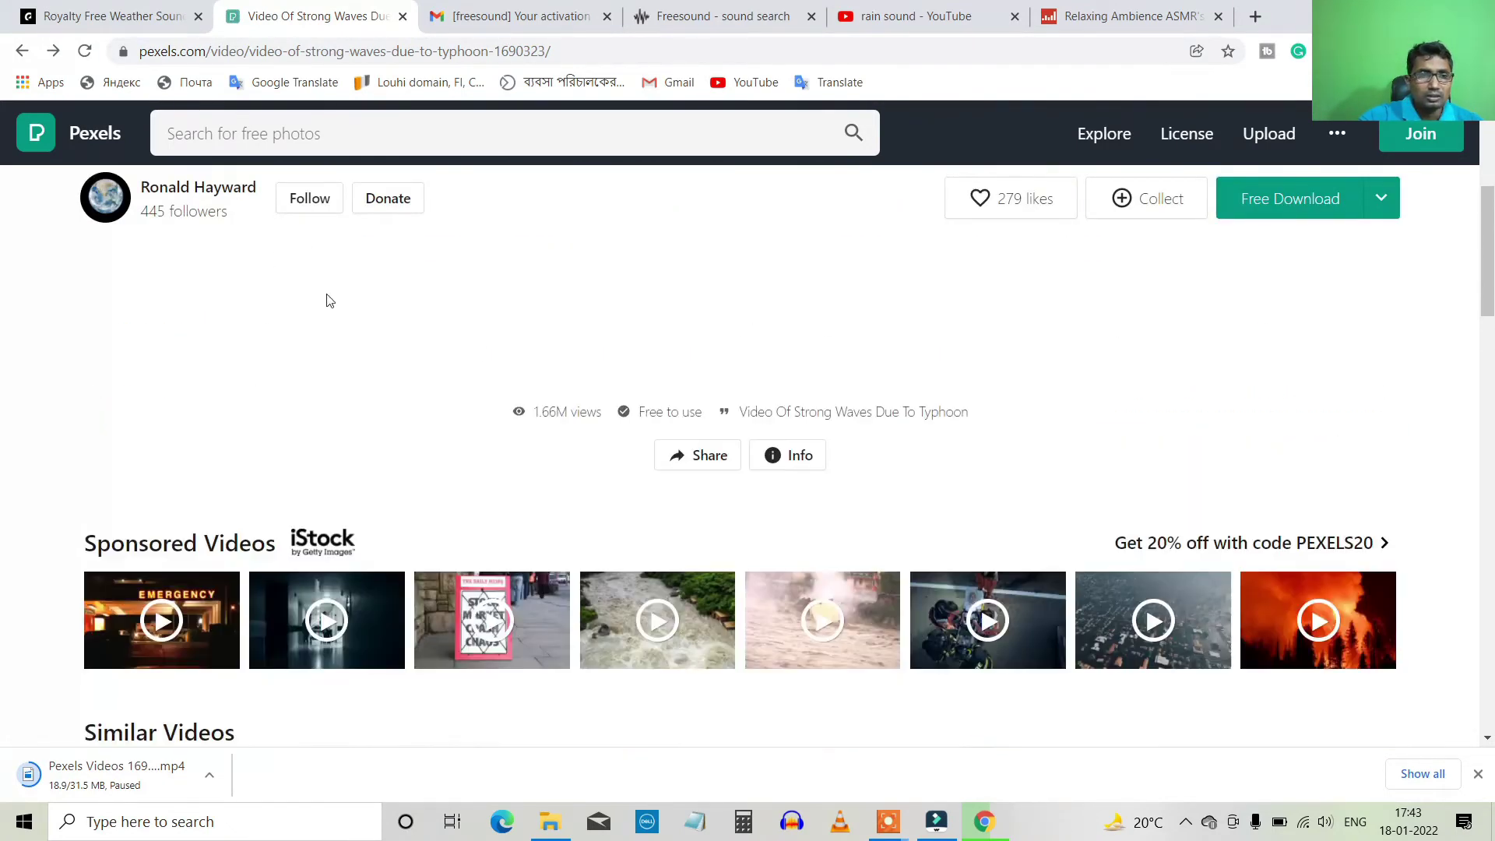
{"action": "left_click", "coordinate": [234, 133]}
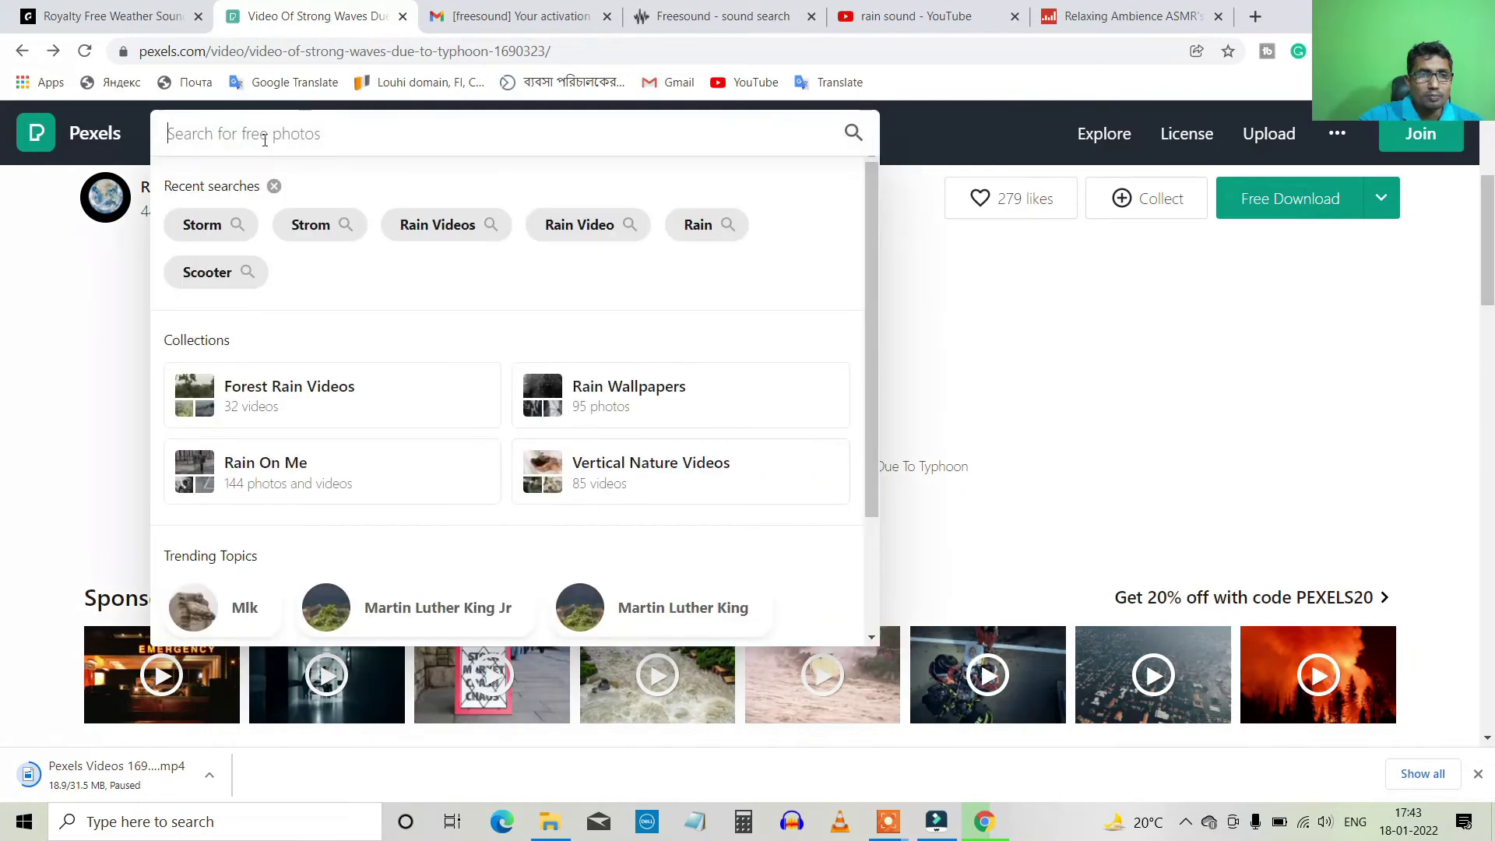
{"action": "left_click", "coordinate": [202, 223]}
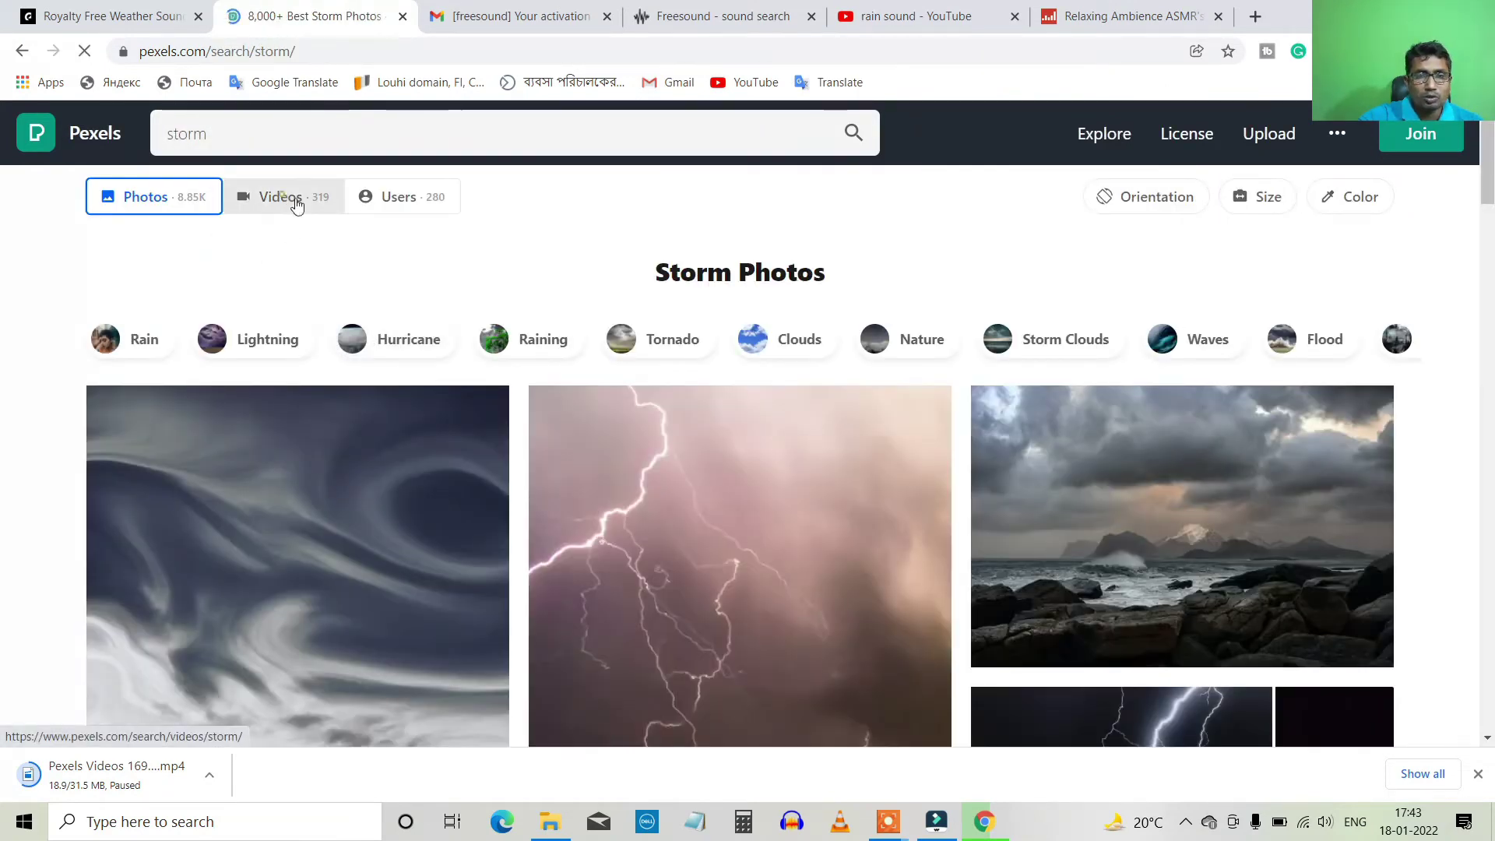
{"action": "left_click", "coordinate": [292, 199]}
Find the rainy green foliage video among the storm results and download it for free.
{"action": "scroll", "coordinate": [724, 491], "scroll_direction": "down", "scroll_amount": 2}
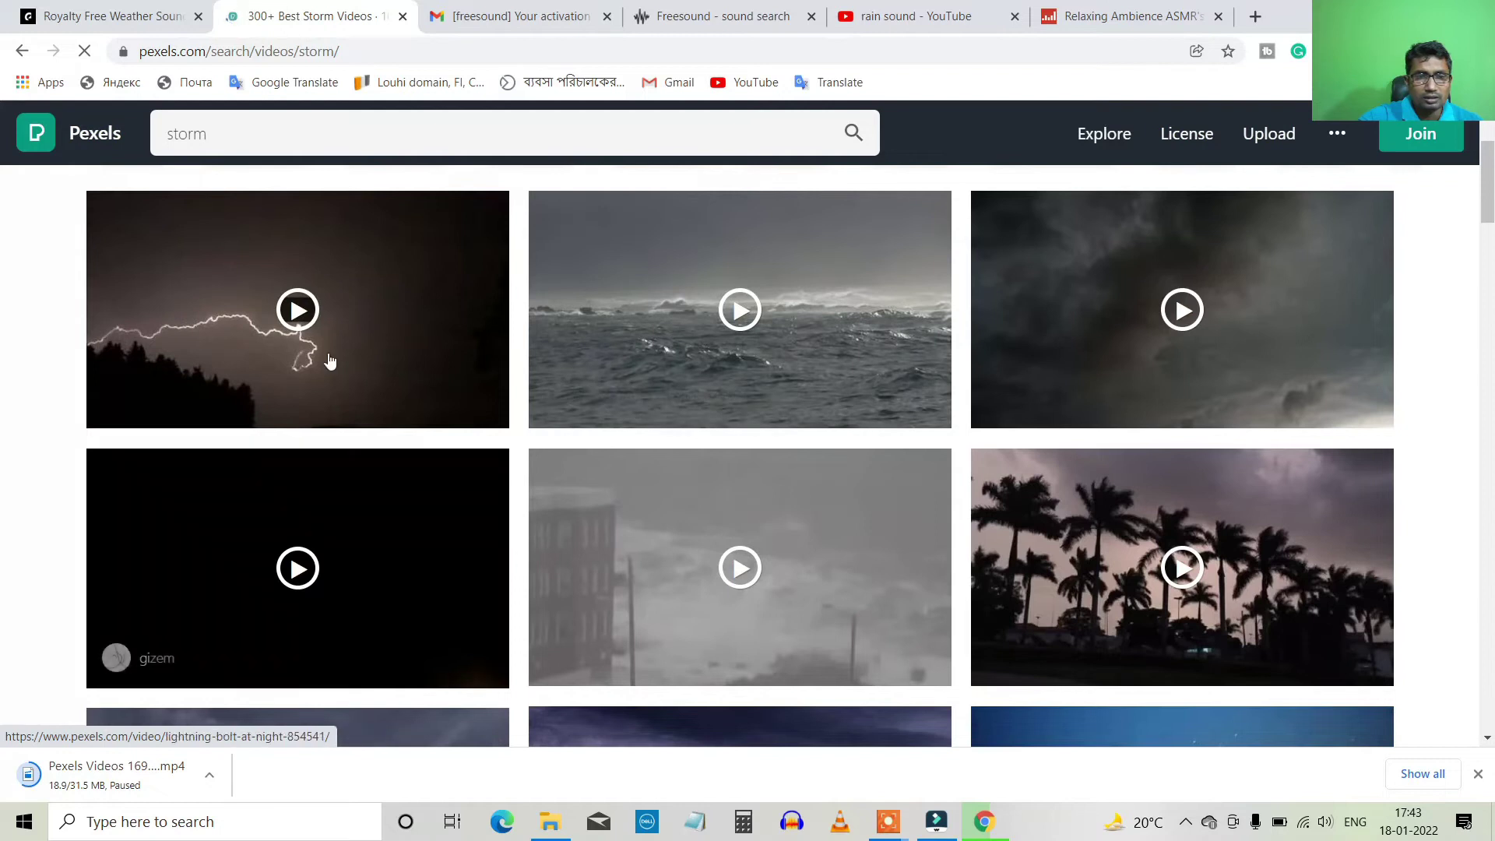
{"action": "scroll", "coordinate": [366, 492], "scroll_direction": "down", "scroll_amount": 4}
{"action": "scroll", "coordinate": [681, 484], "scroll_direction": "down", "scroll_amount": 4}
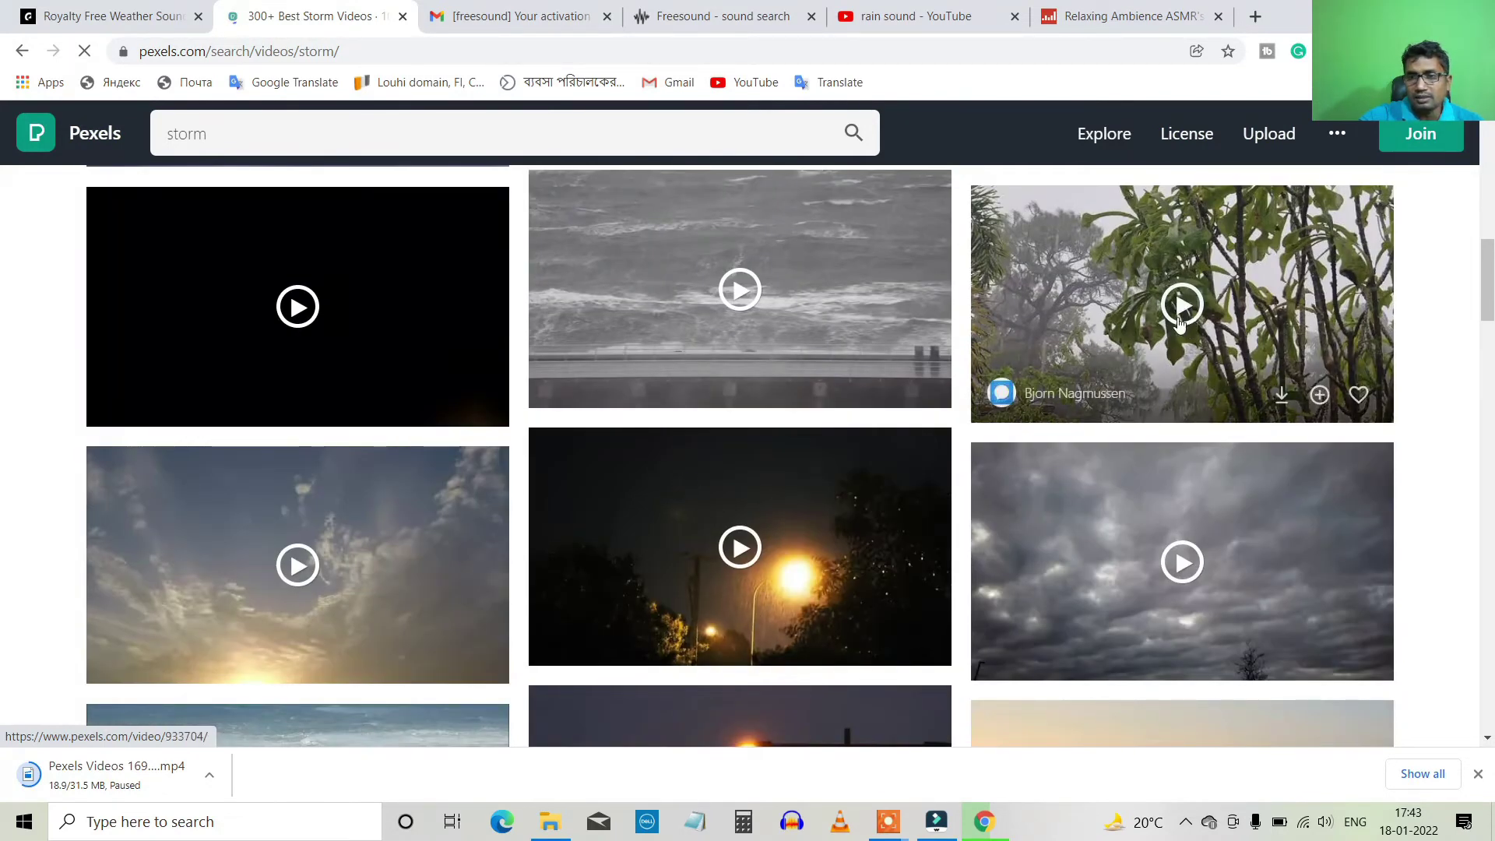
{"action": "left_click", "coordinate": [1181, 315]}
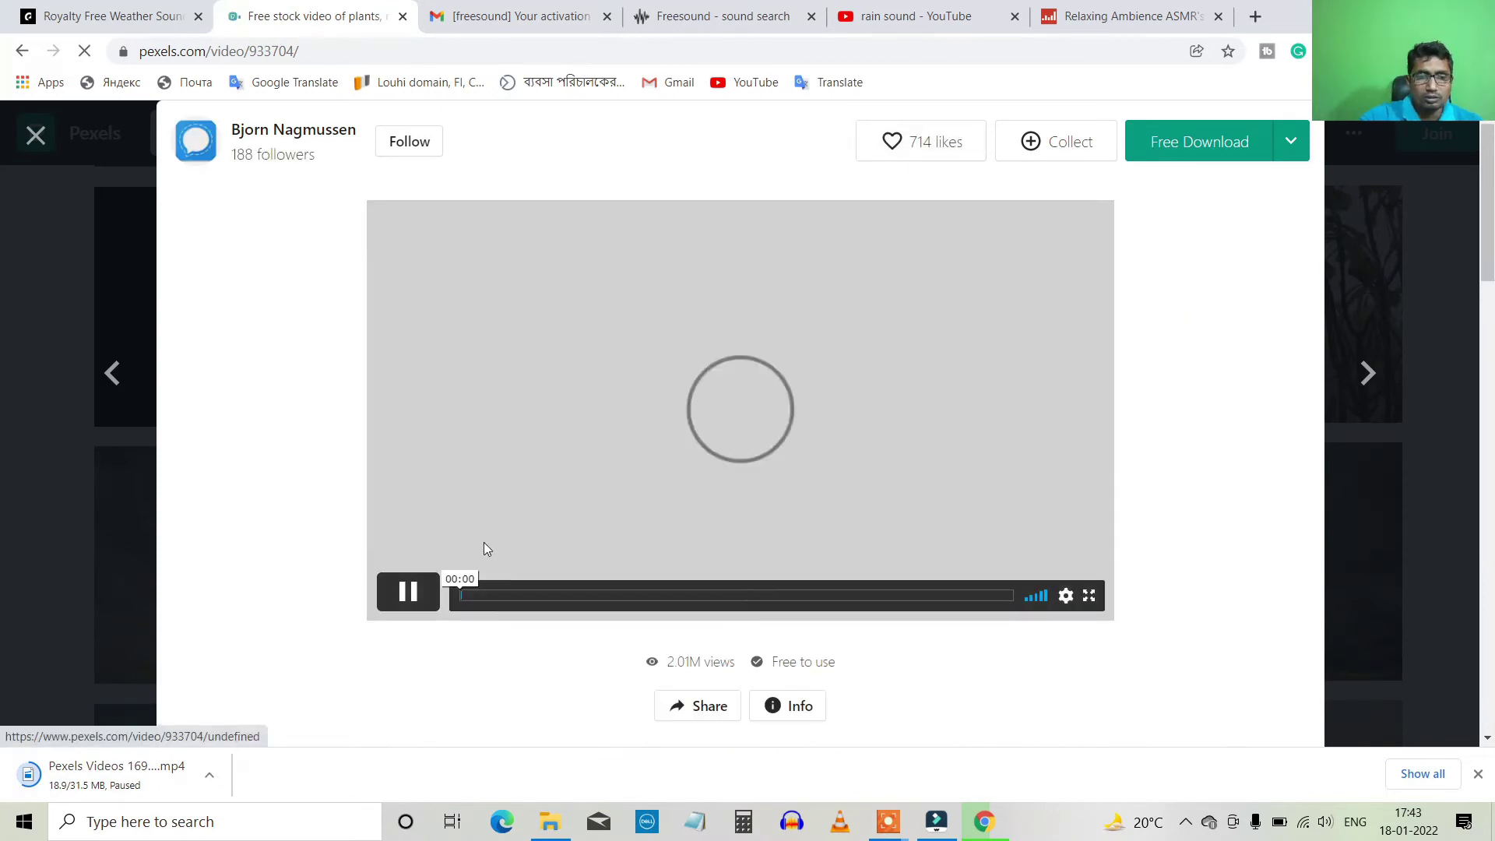
{"action": "left_click", "coordinate": [1204, 156]}
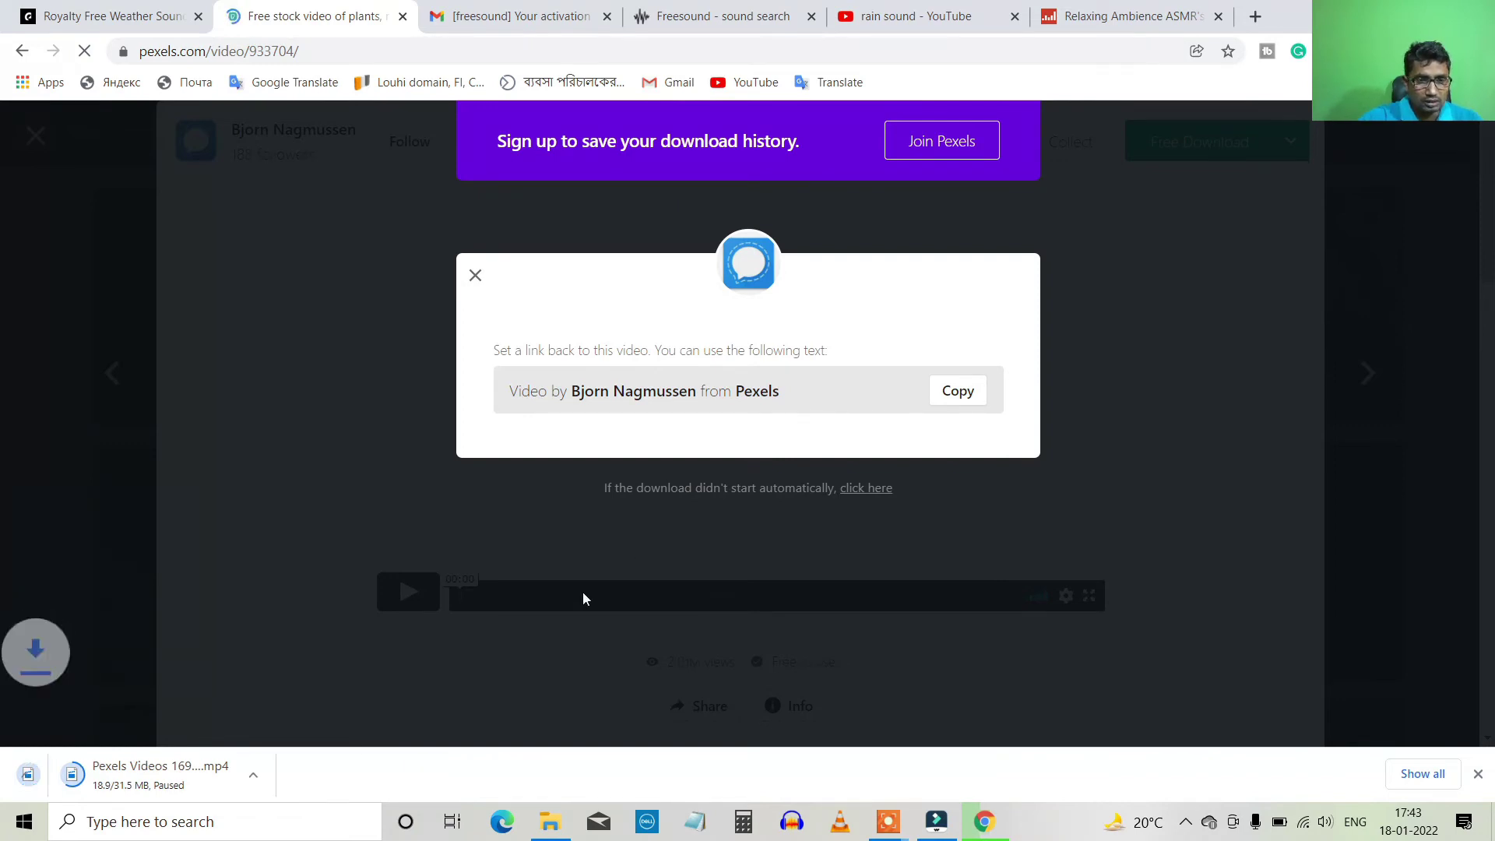
Cancel the paused download of the Pexels waves video.
{"action": "left_click", "coordinate": [440, 781]}
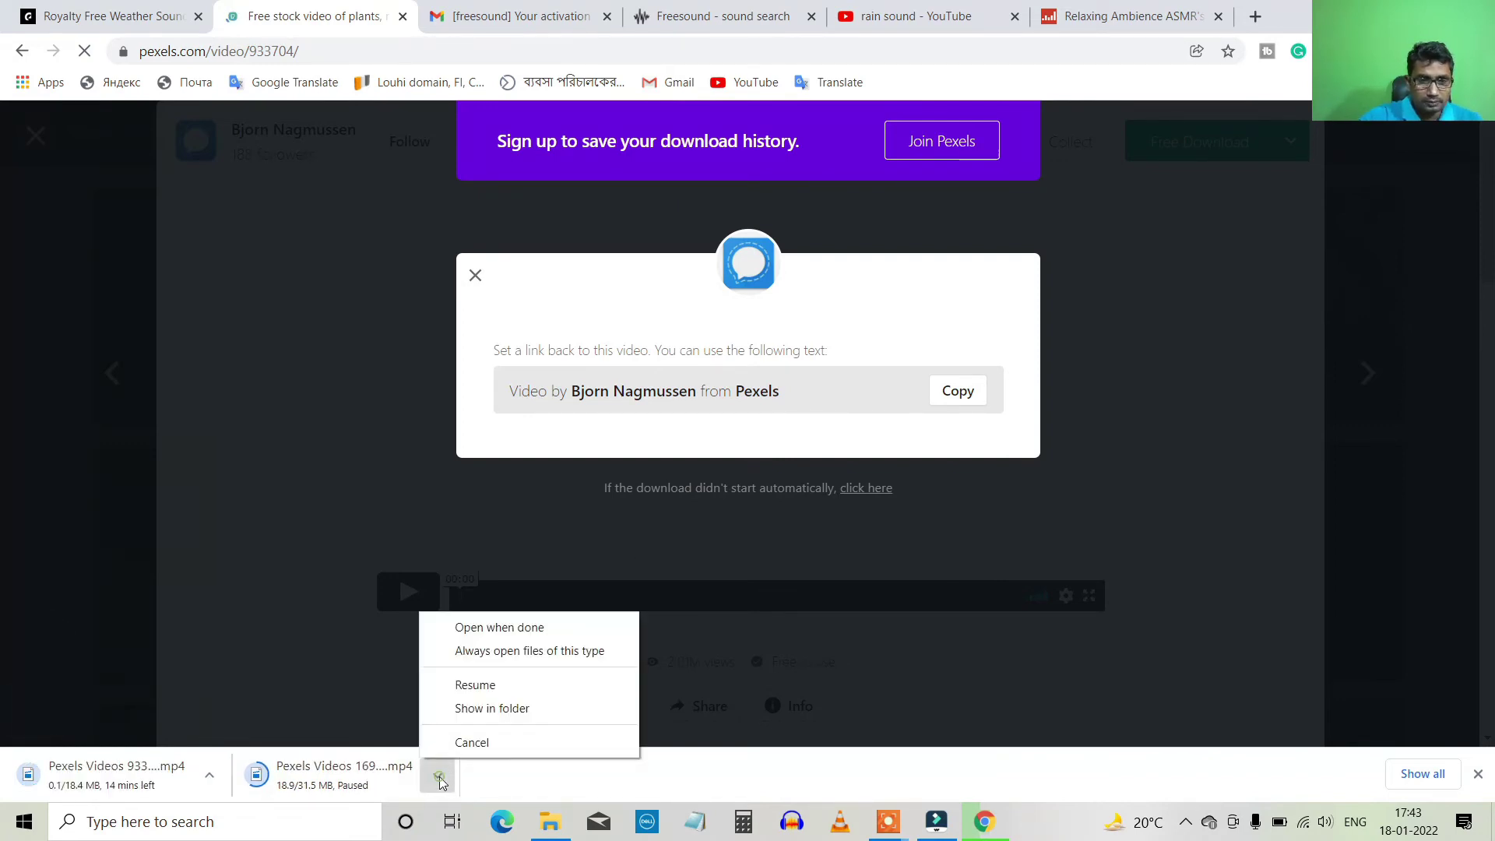
{"action": "left_click", "coordinate": [488, 743]}
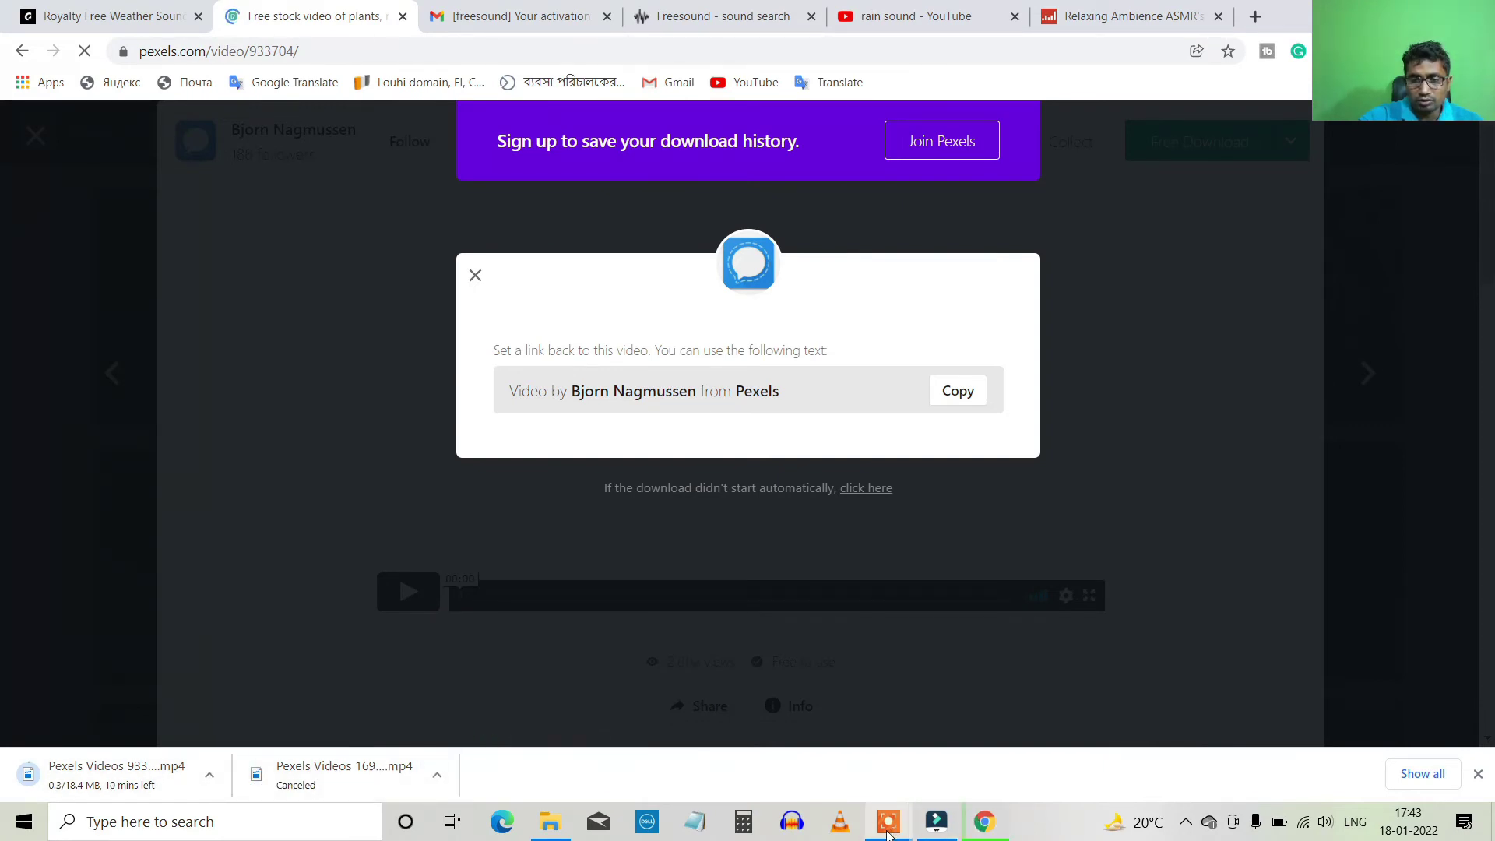
{"action": "mouse_move", "coordinate": [888, 833]}
{"action": "left_click", "coordinate": [917, 778]}
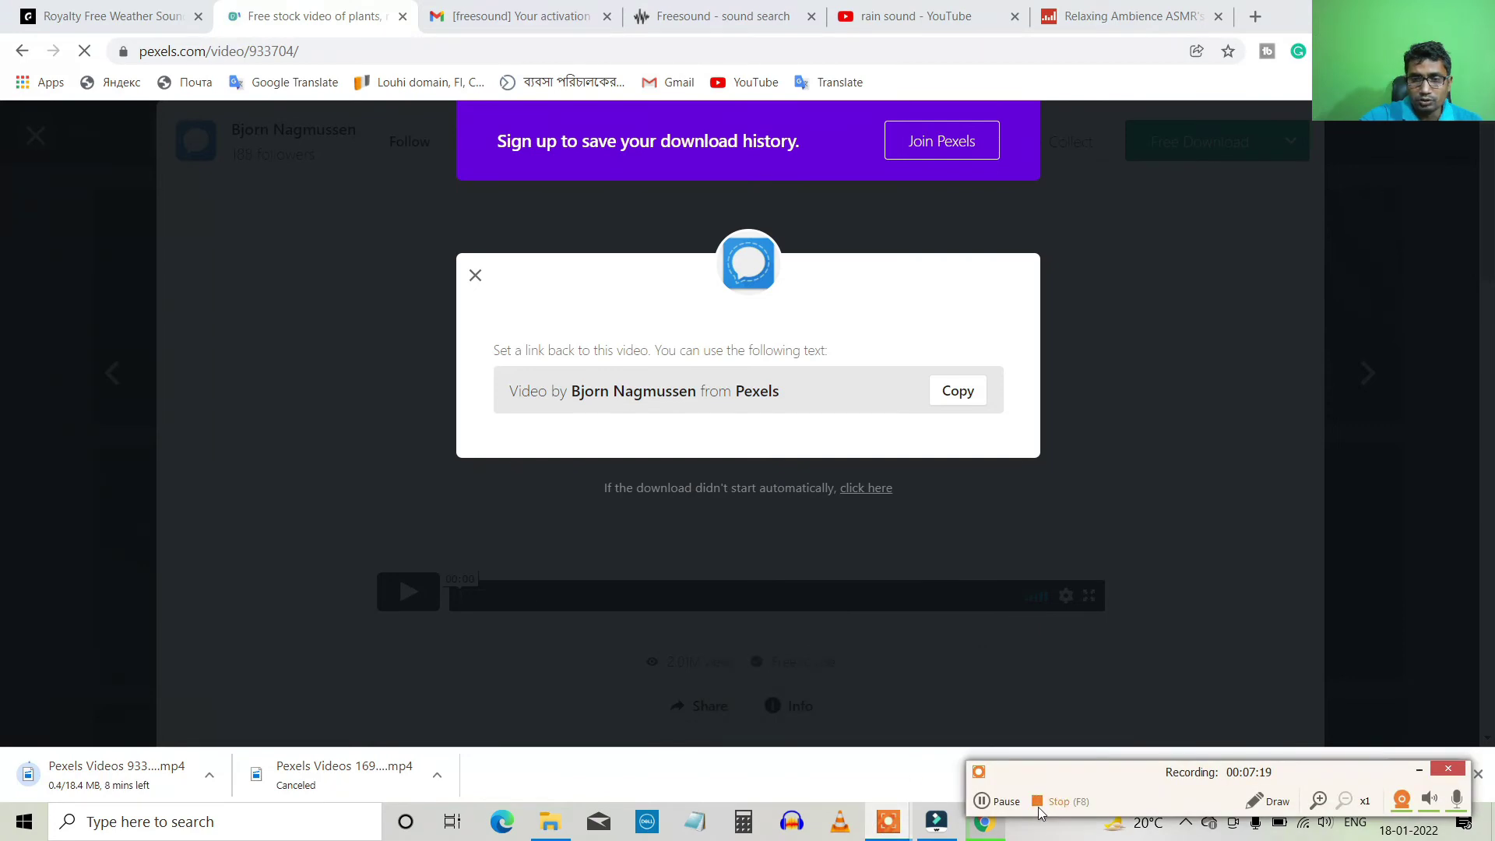
{"action": "left_click", "coordinate": [999, 801]}
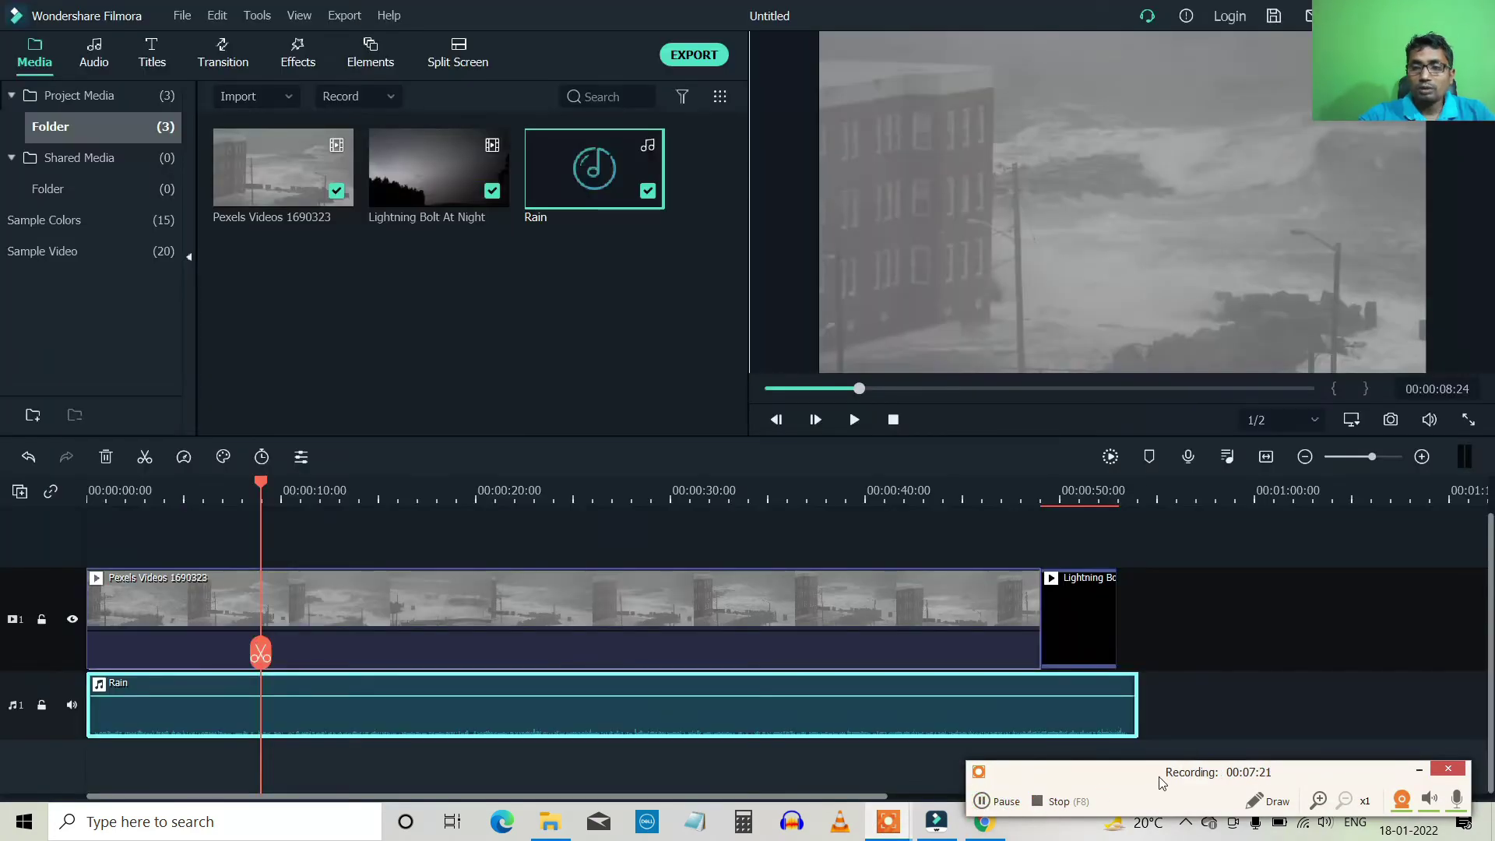
{"action": "left_click", "coordinate": [1419, 769]}
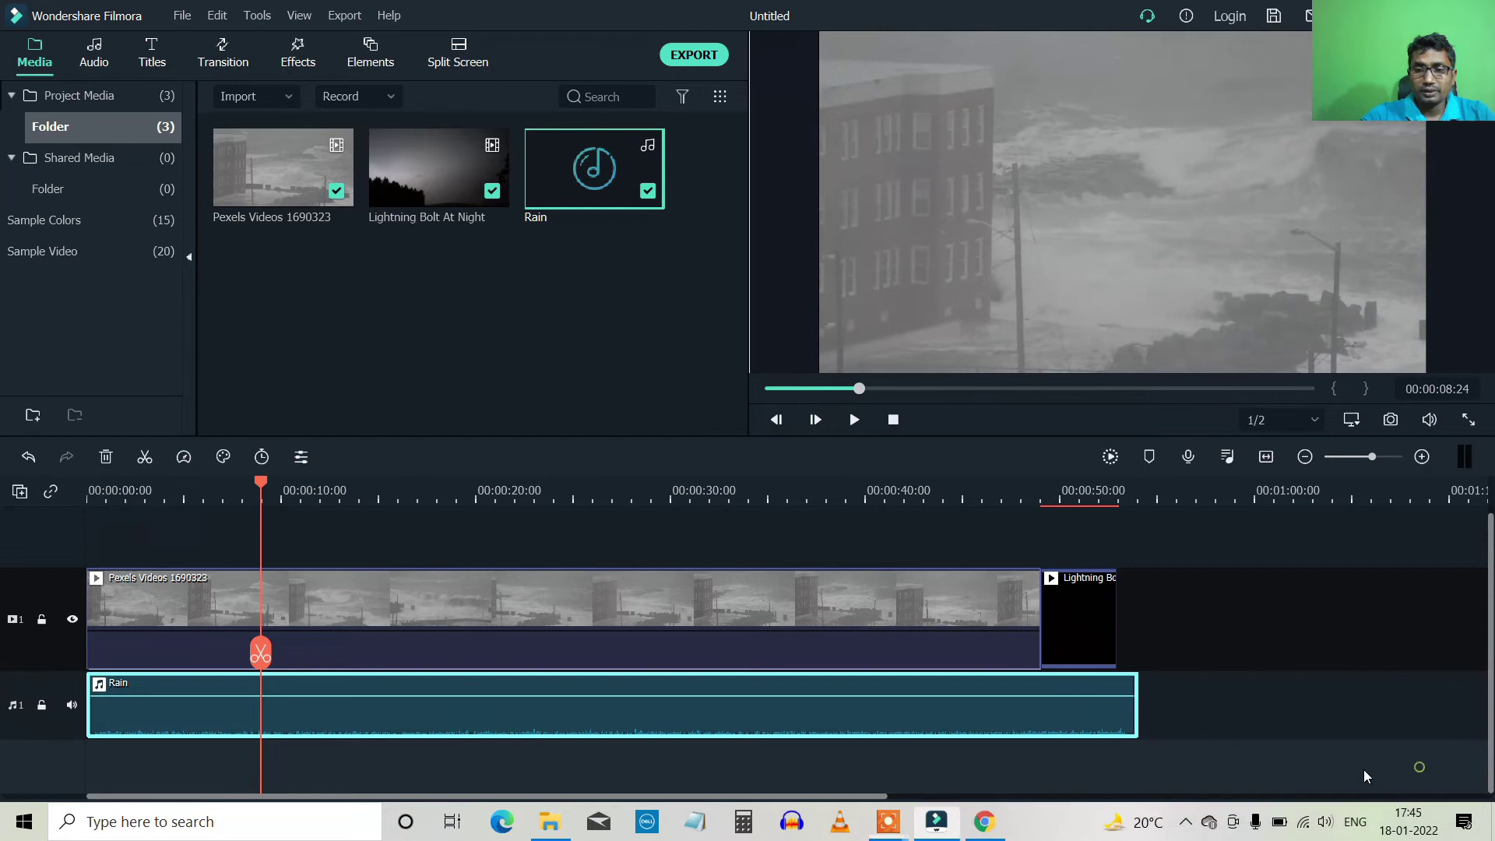
Switch to Filmora and delete the Pexels Videos 1690323 waves clip from the video track.
{"action": "left_click", "coordinate": [669, 595]}
{"action": "key", "text": "Delete"}
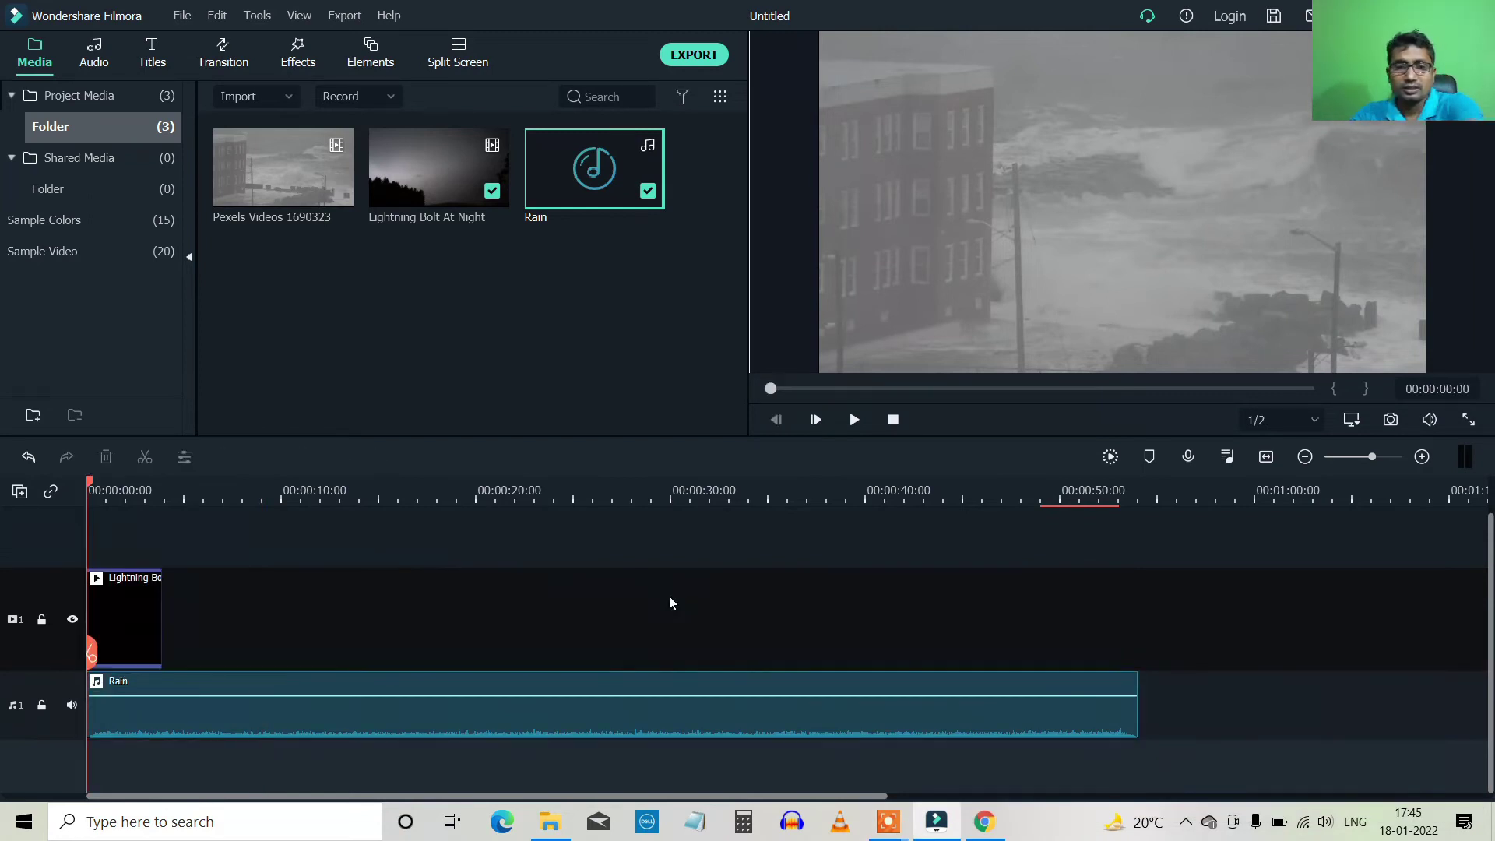
{"action": "left_click", "coordinate": [128, 604]}
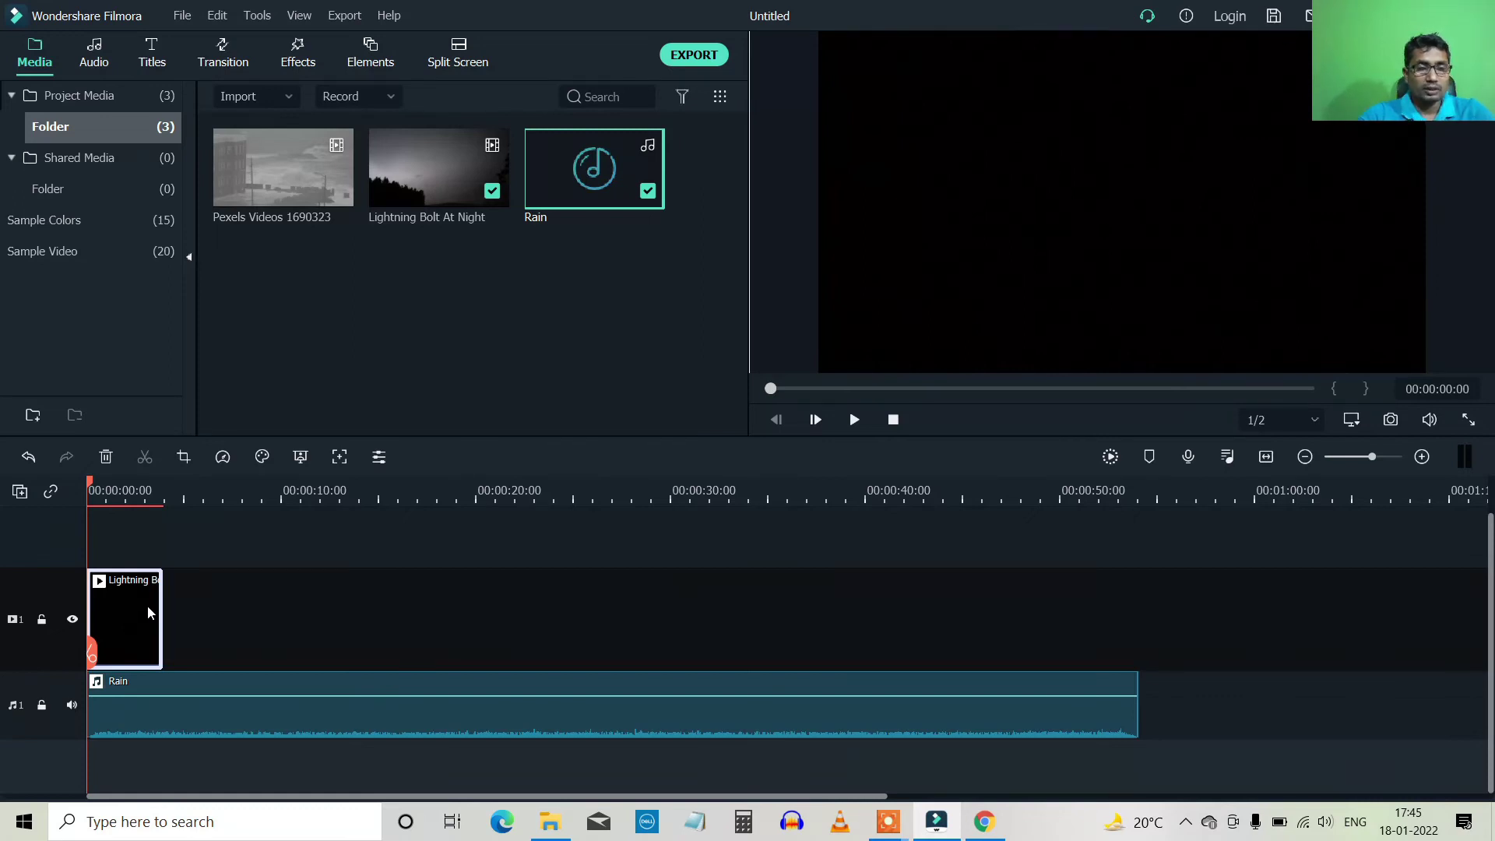
{"action": "left_click", "coordinate": [203, 607]}
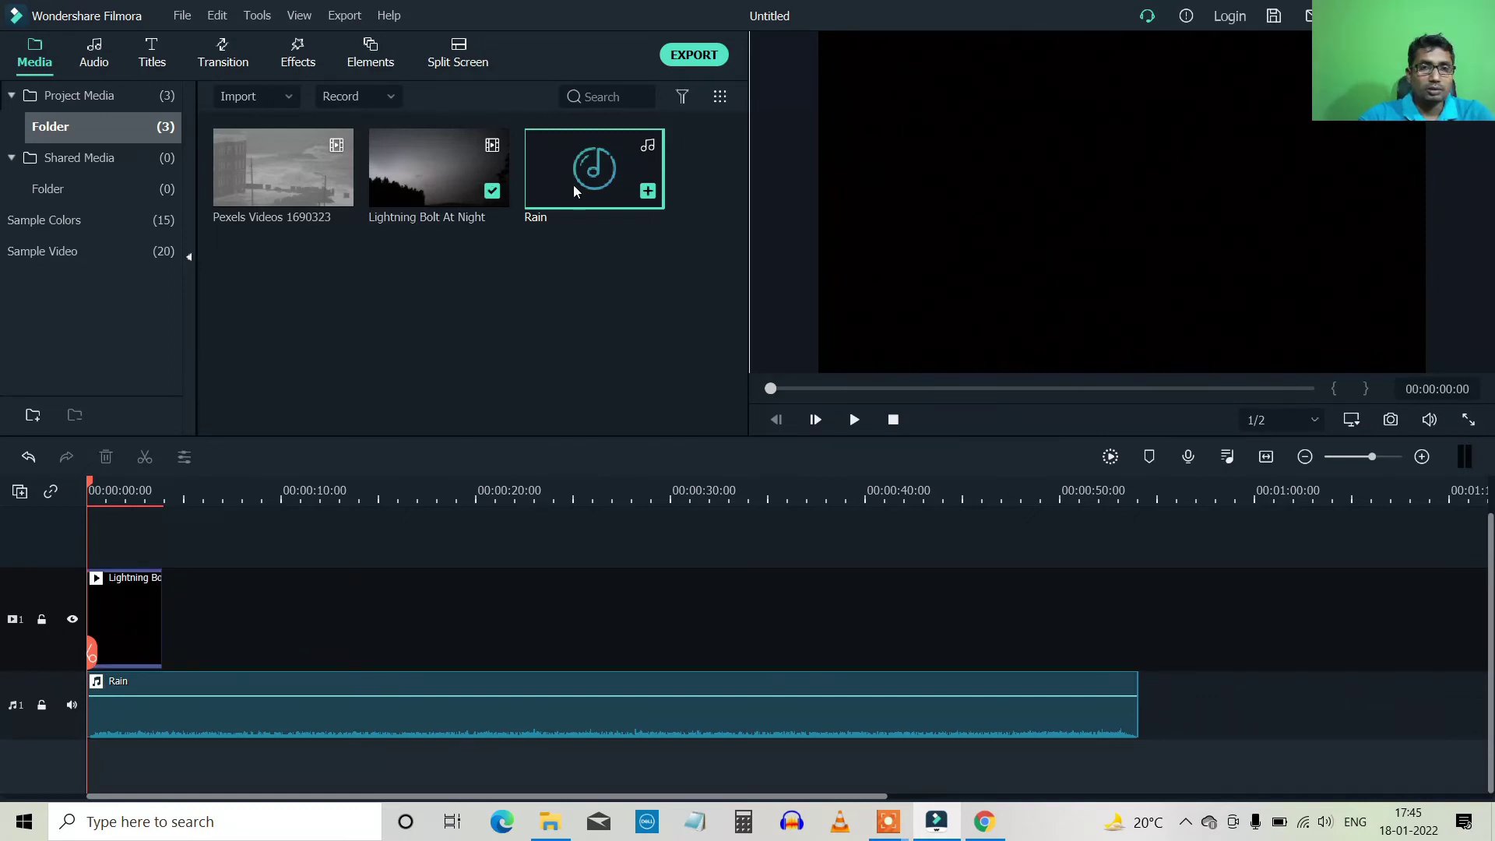
Append three more copies of the Lightning Bolt At Night clip after the first one on the video track.
{"action": "left_click_drag", "start_coordinate": [428, 180], "coordinate": [187, 612]}
{"action": "left_click_drag", "start_coordinate": [457, 184], "coordinate": [247, 618]}
{"action": "left_click_drag", "start_coordinate": [442, 185], "coordinate": [325, 618]}
{"action": "left_click", "coordinate": [486, 609]}
Preview the lightning at 00:00:05:17 and slightly raise the Rain clip's volume.
{"action": "left_click_drag", "start_coordinate": [91, 652], "coordinate": [197, 651]}
{"action": "left_click_drag", "start_coordinate": [382, 695], "coordinate": [384, 690]}
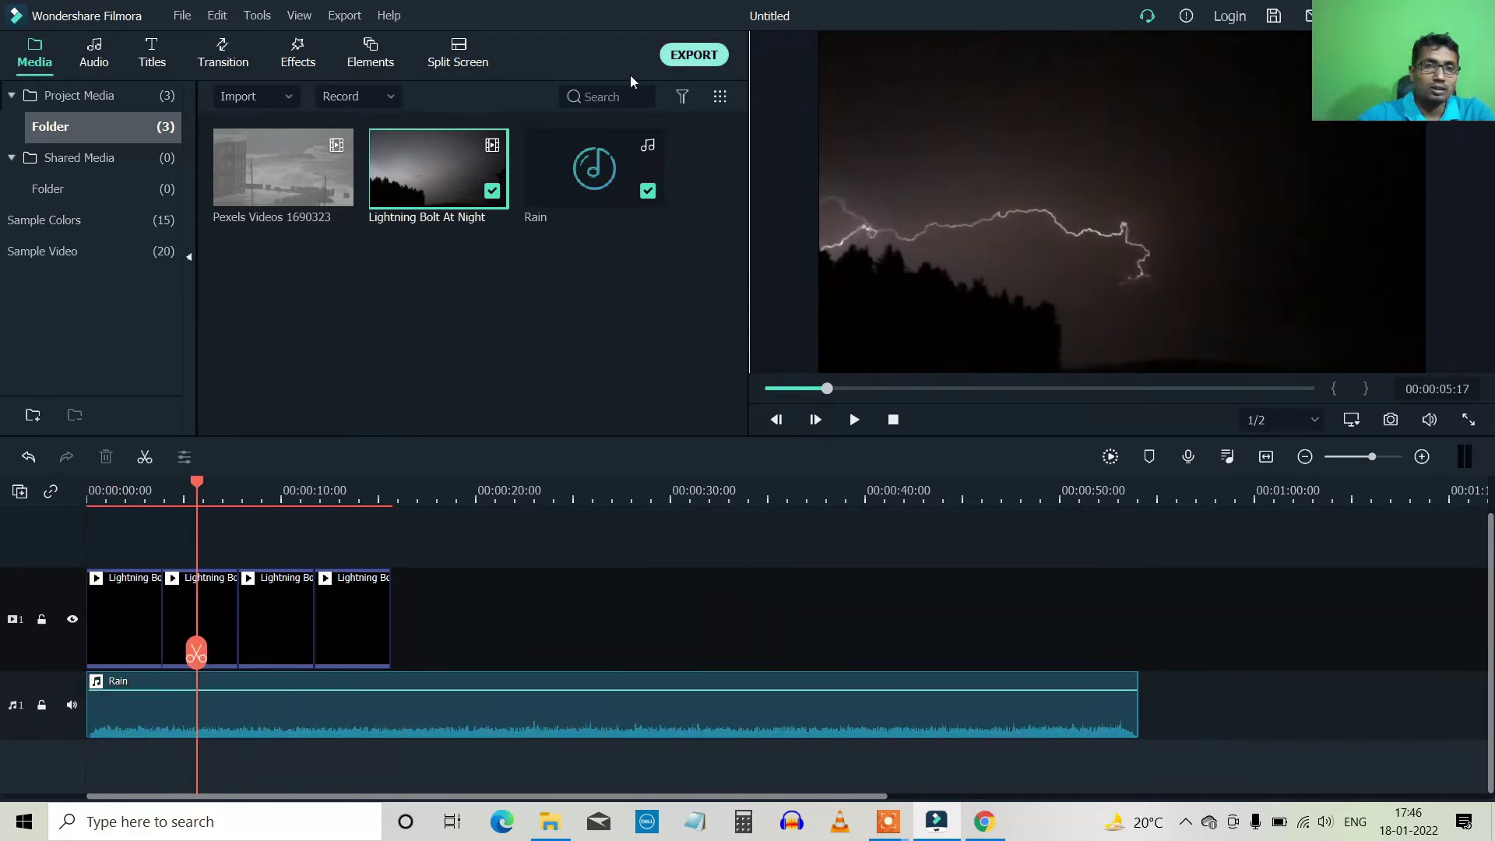
Import the Pexels Videos 933704 file from the Downloads folder into the project media.
{"action": "left_click", "coordinate": [276, 95]}
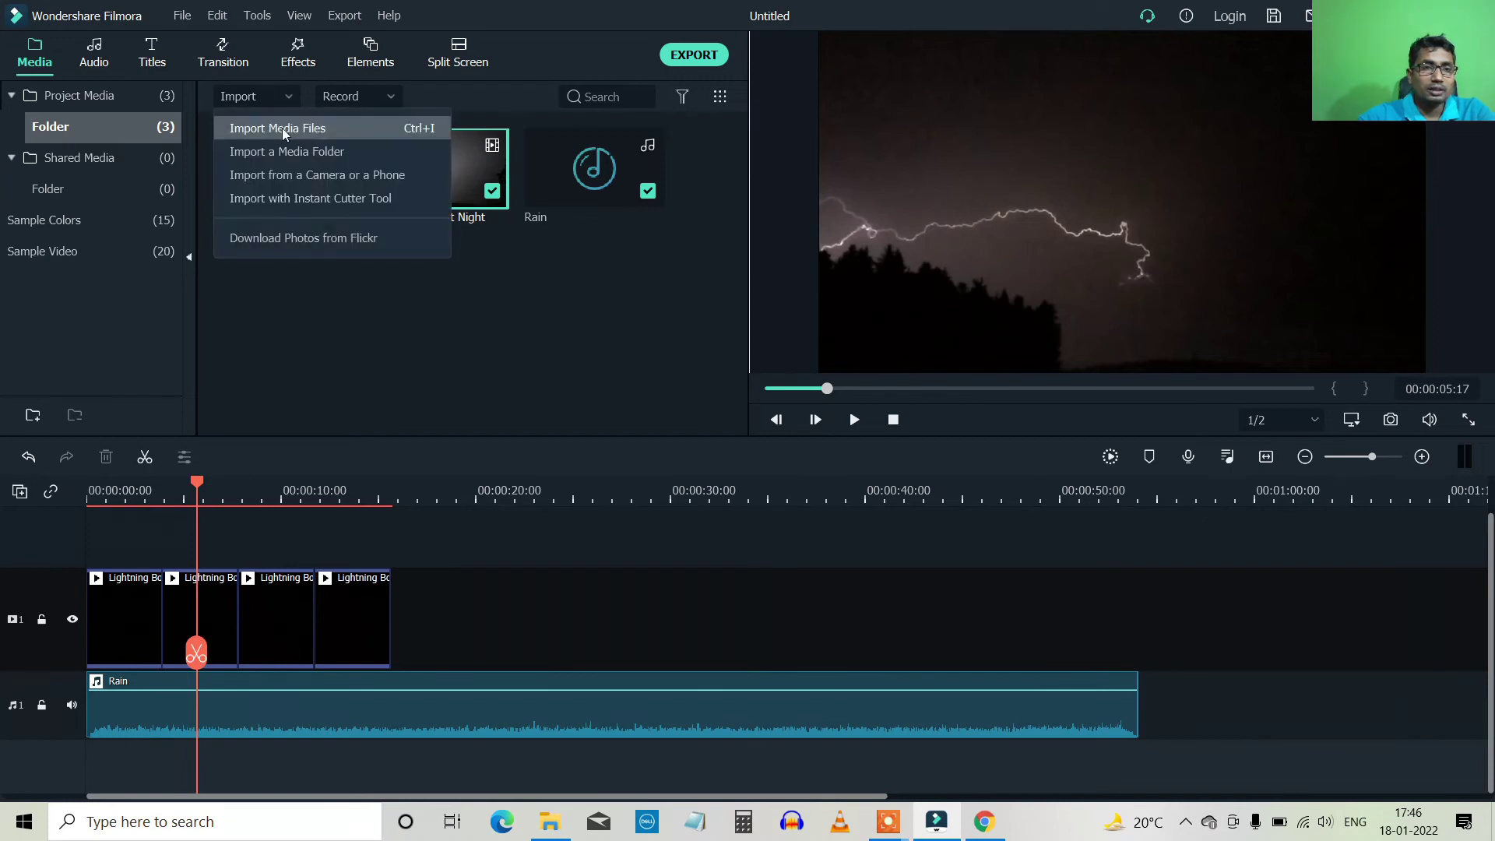
{"action": "left_click", "coordinate": [277, 123]}
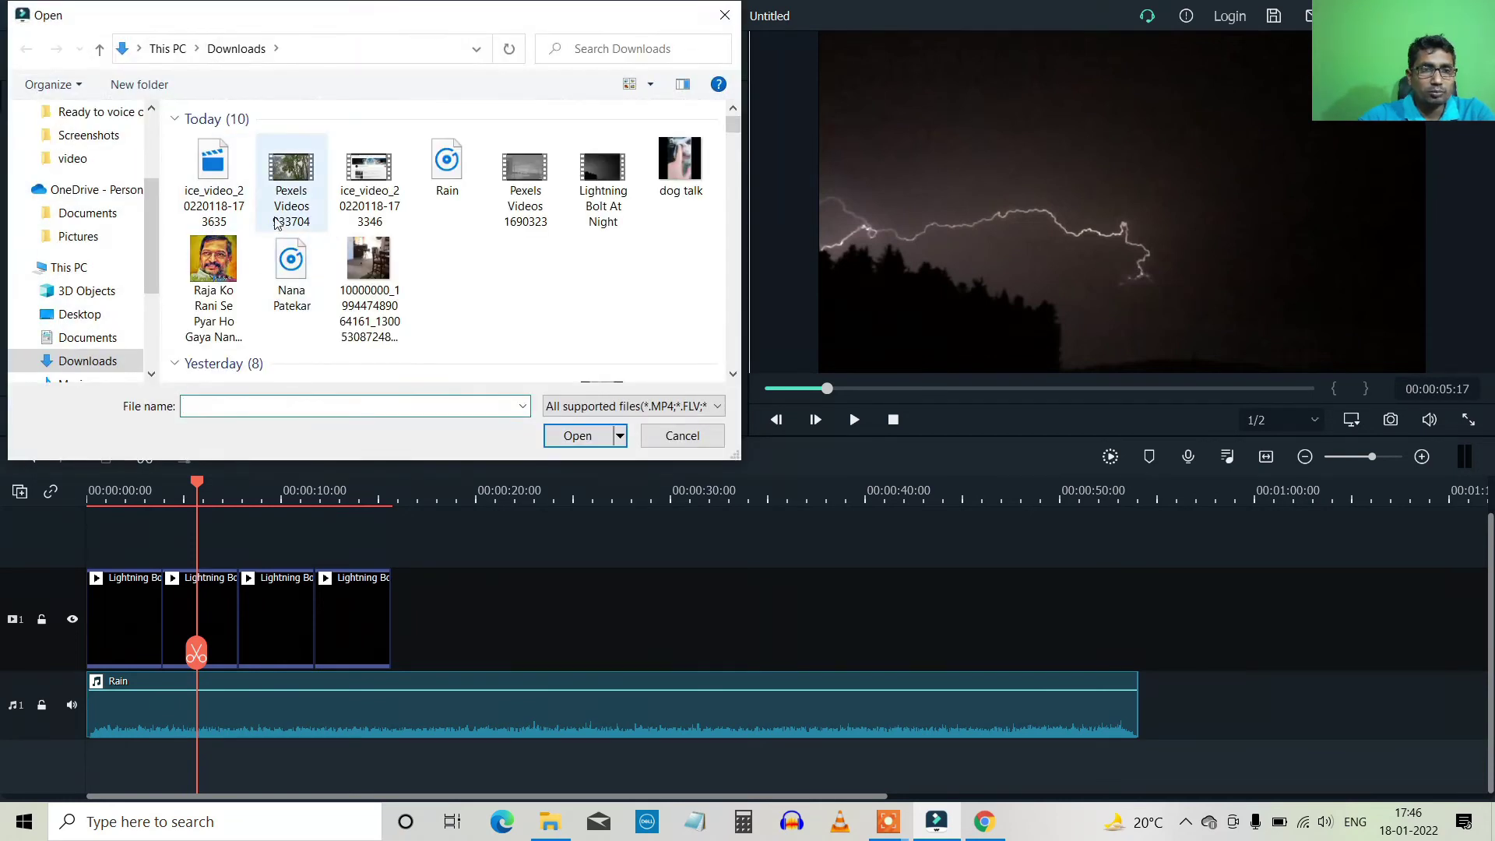
{"action": "left_click", "coordinate": [291, 171]}
{"action": "left_click", "coordinate": [578, 436]}
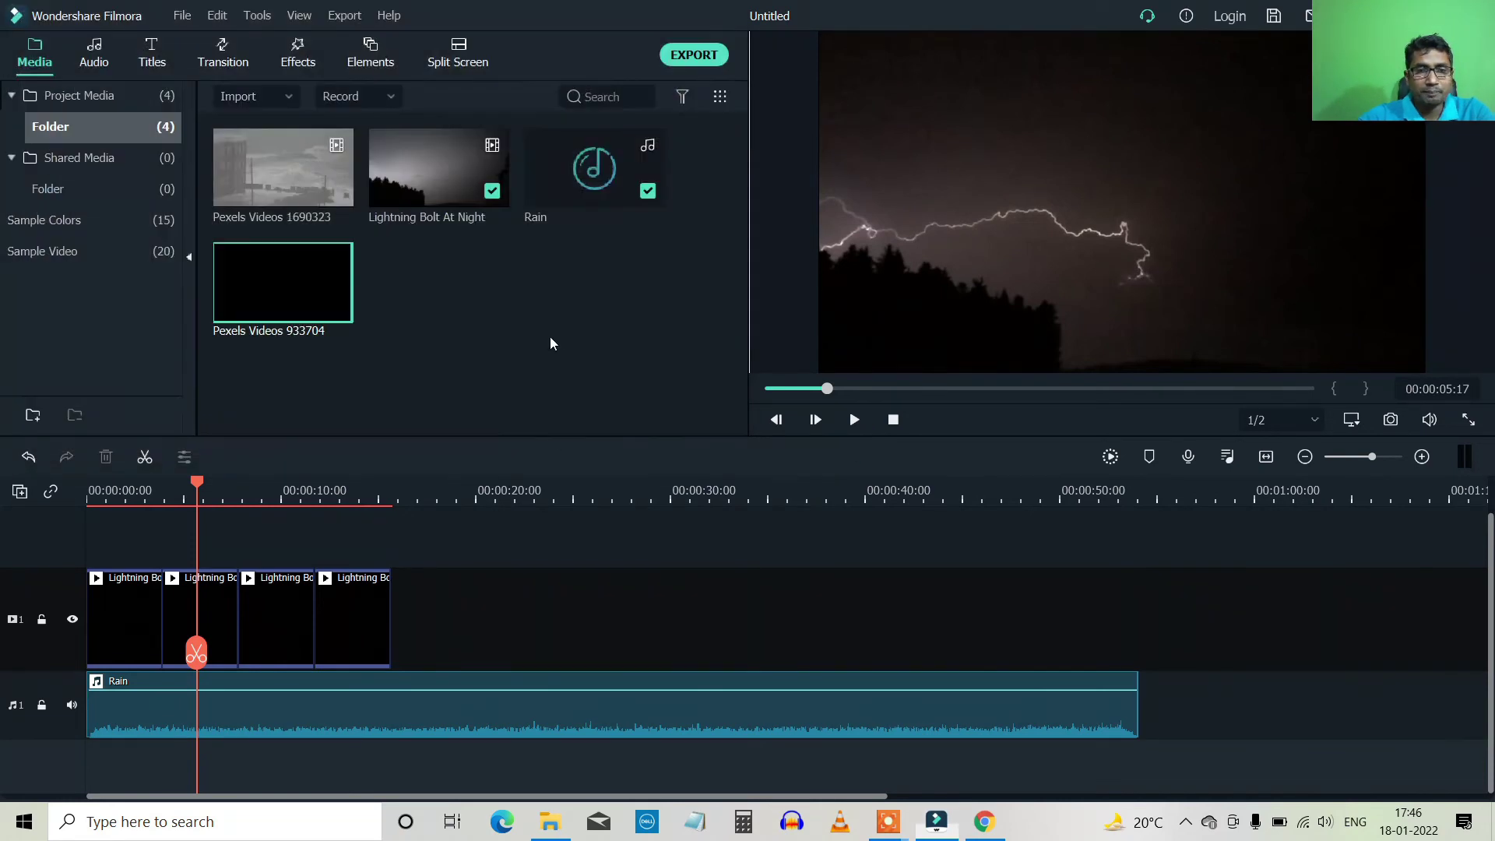
{"action": "left_click", "coordinate": [788, 455]}
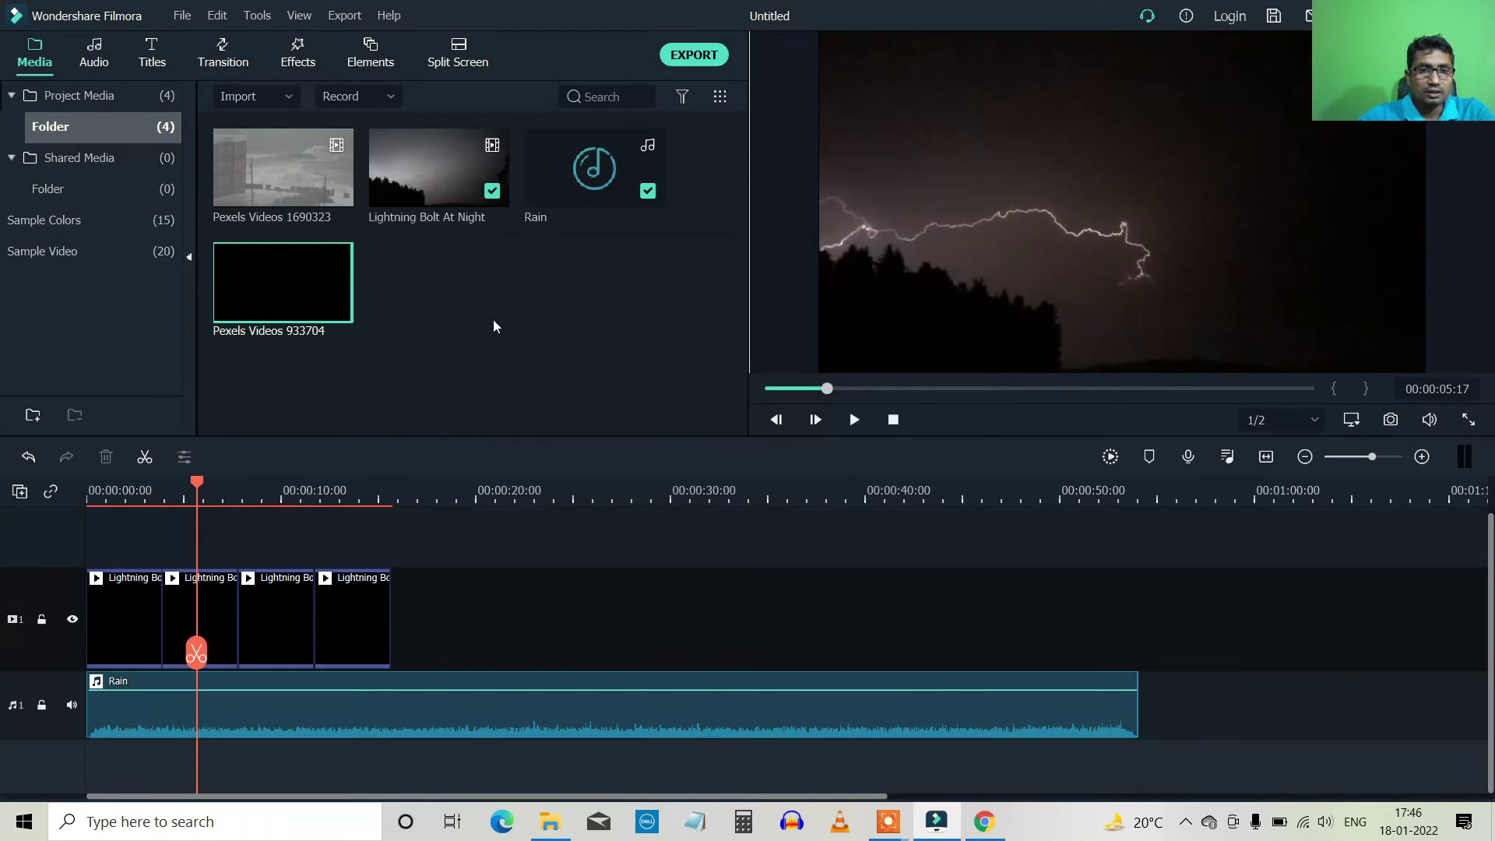
Append five copies of the Pexels Videos 933704 foliage clip after the lightning clips on the video track.
{"action": "left_click_drag", "start_coordinate": [292, 298], "coordinate": [408, 588]}
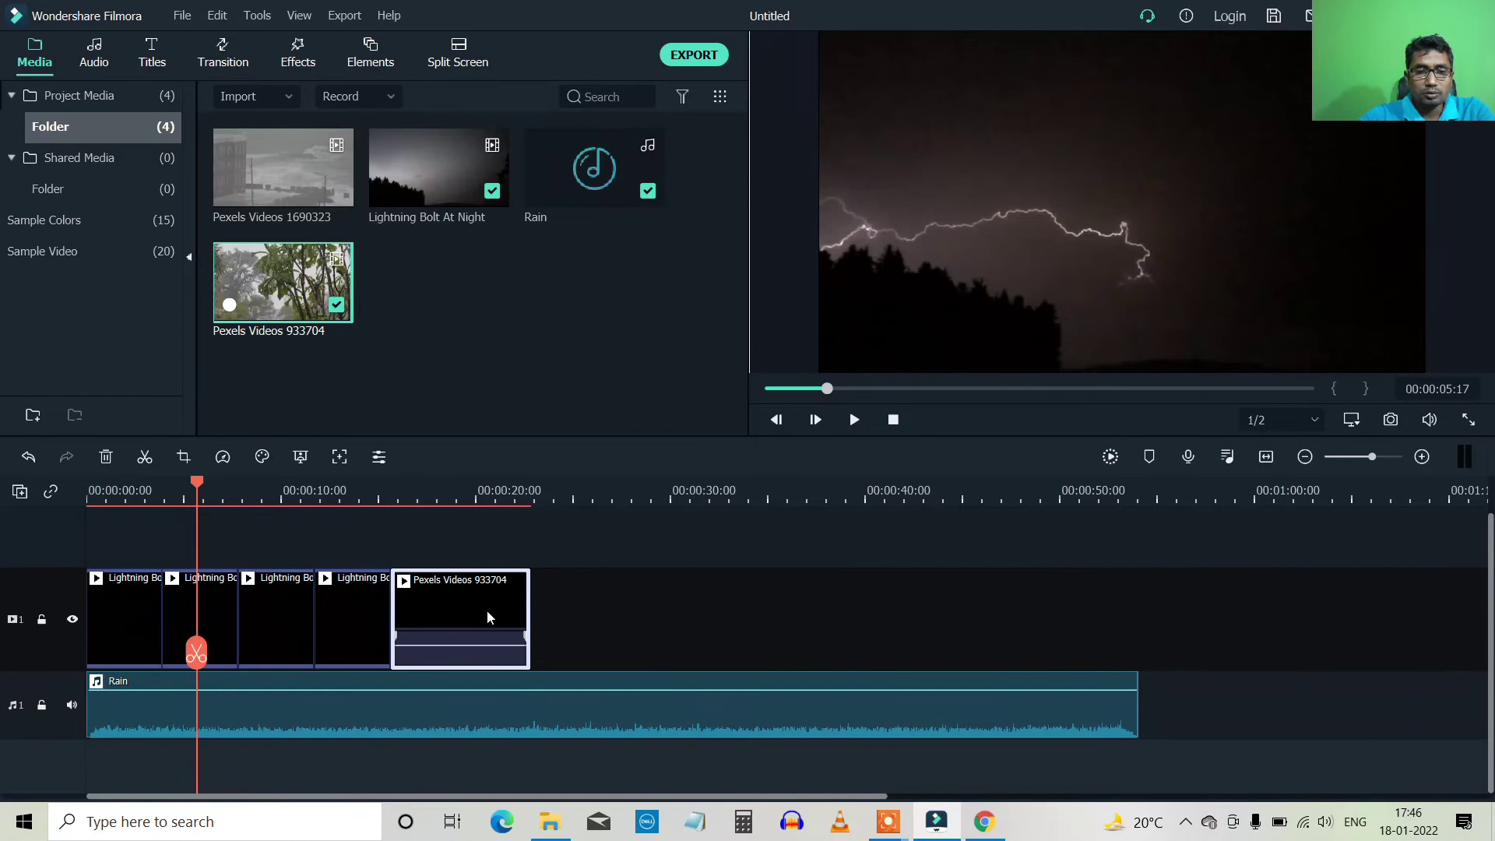
{"action": "left_click_drag", "start_coordinate": [296, 282], "coordinate": [545, 630]}
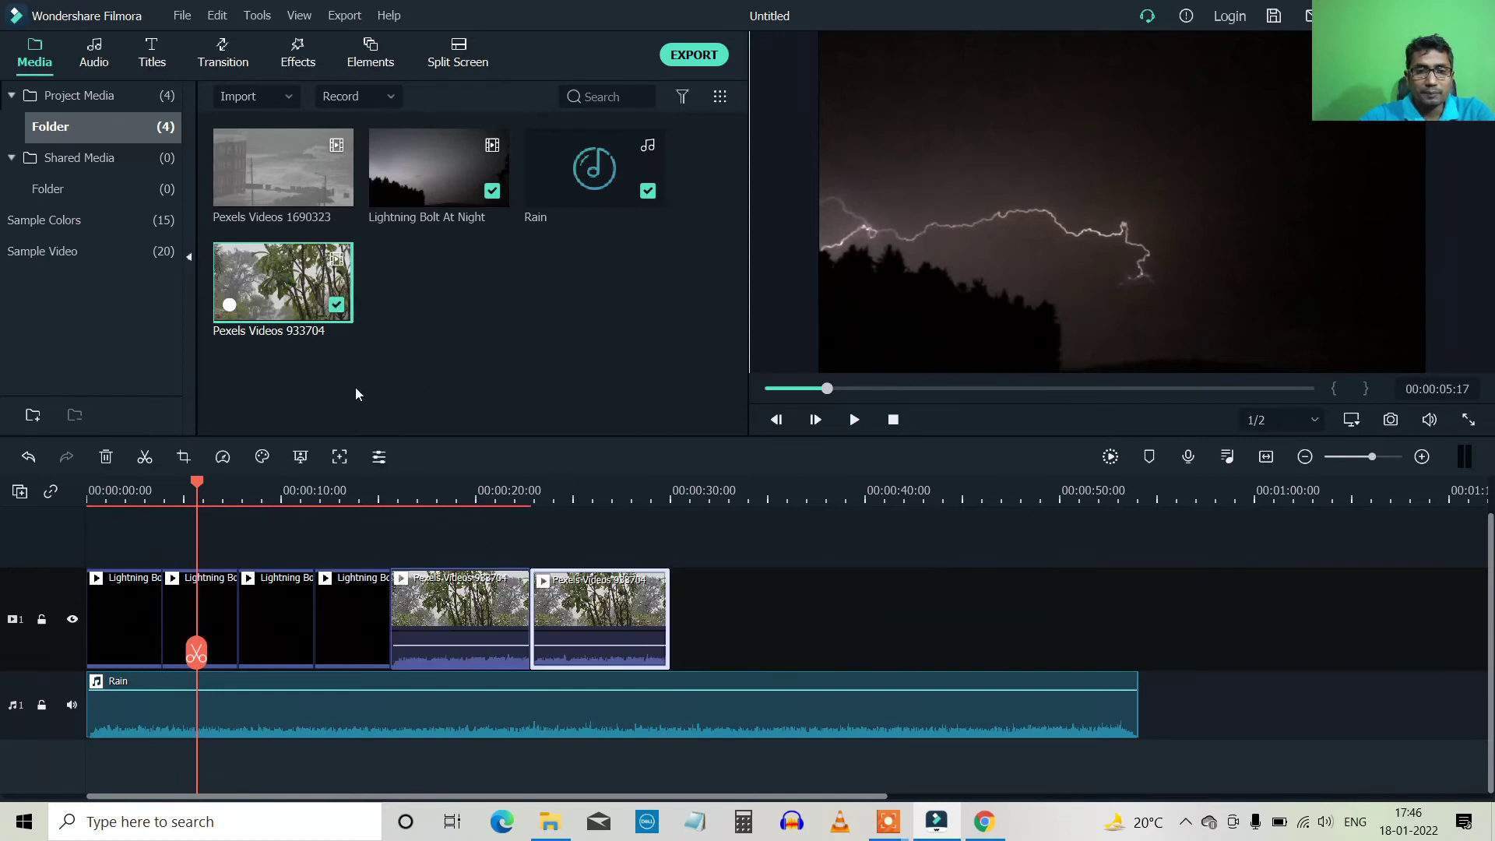
{"action": "left_click_drag", "start_coordinate": [305, 297], "coordinate": [821, 610]}
{"action": "left_click_drag", "start_coordinate": [343, 315], "coordinate": [946, 609]}
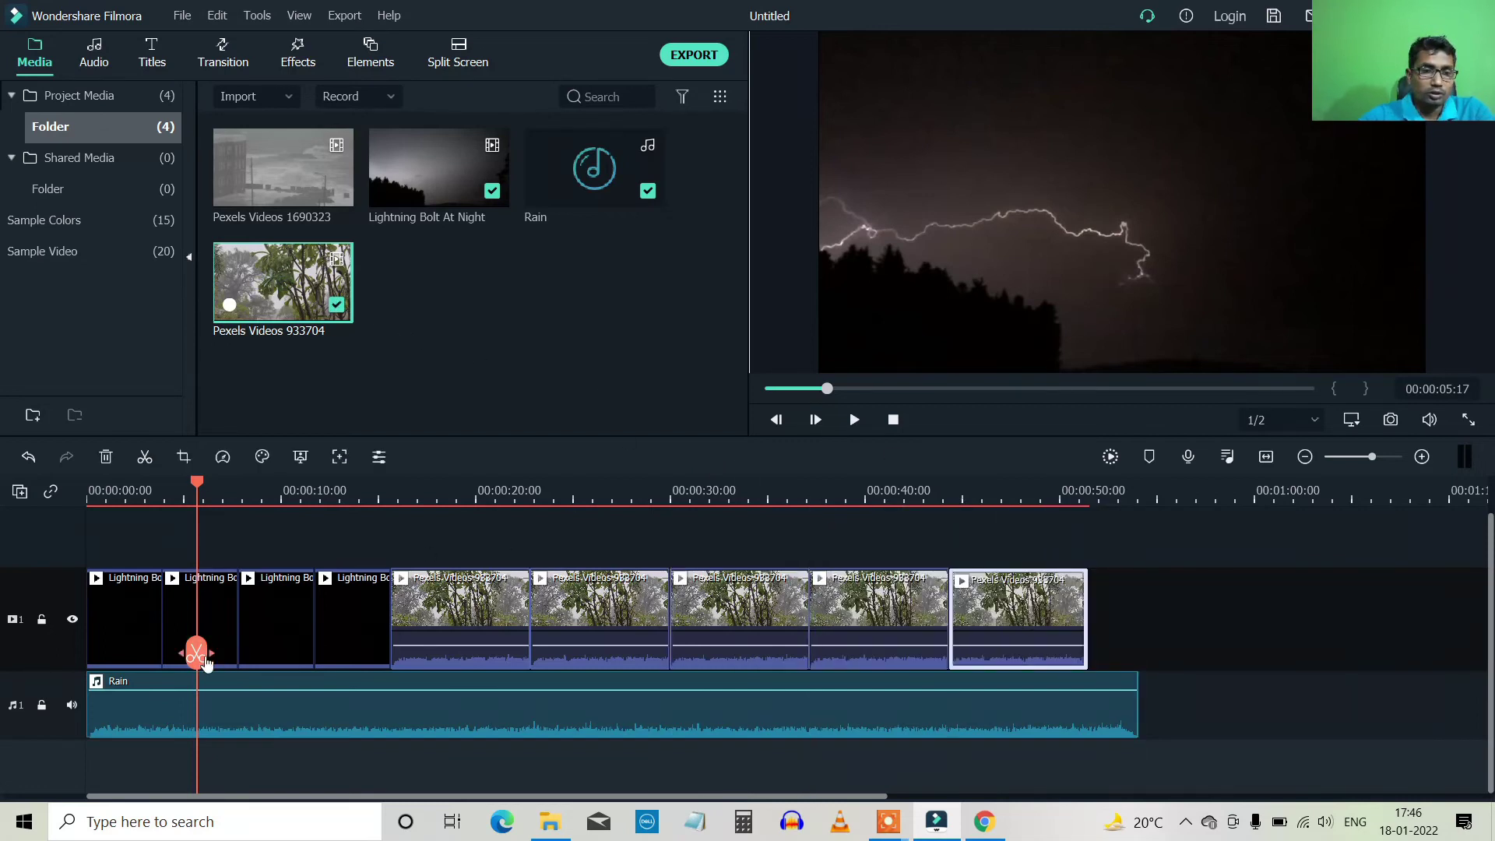
Play the timeline from 00:00:11:05 to about 22 seconds to check the change from lightning to foliage footage.
{"action": "left_click_drag", "start_coordinate": [207, 662], "coordinate": [304, 684]}
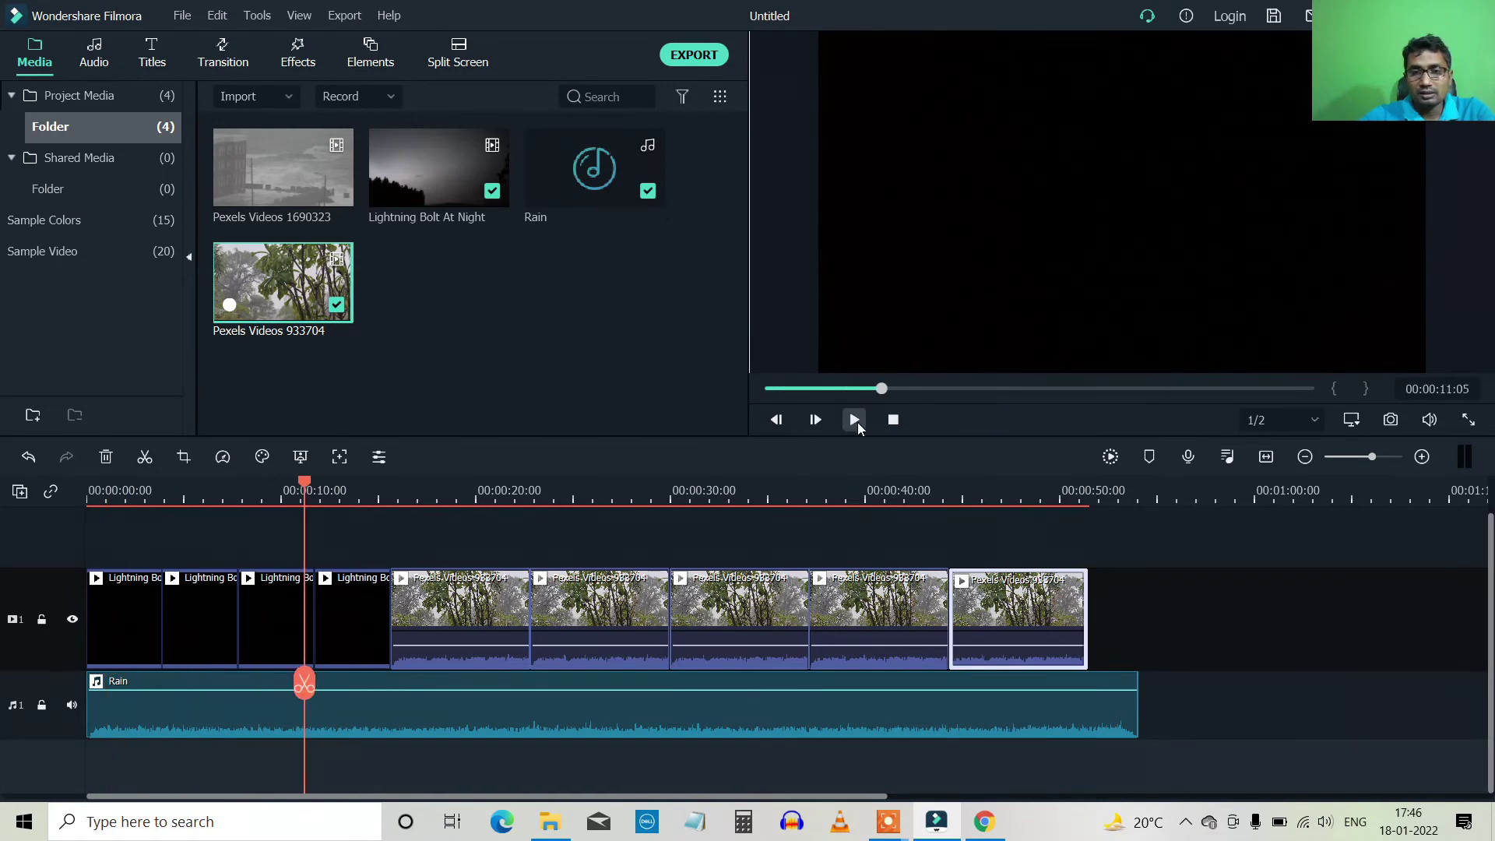
{"action": "left_click", "coordinate": [855, 421]}
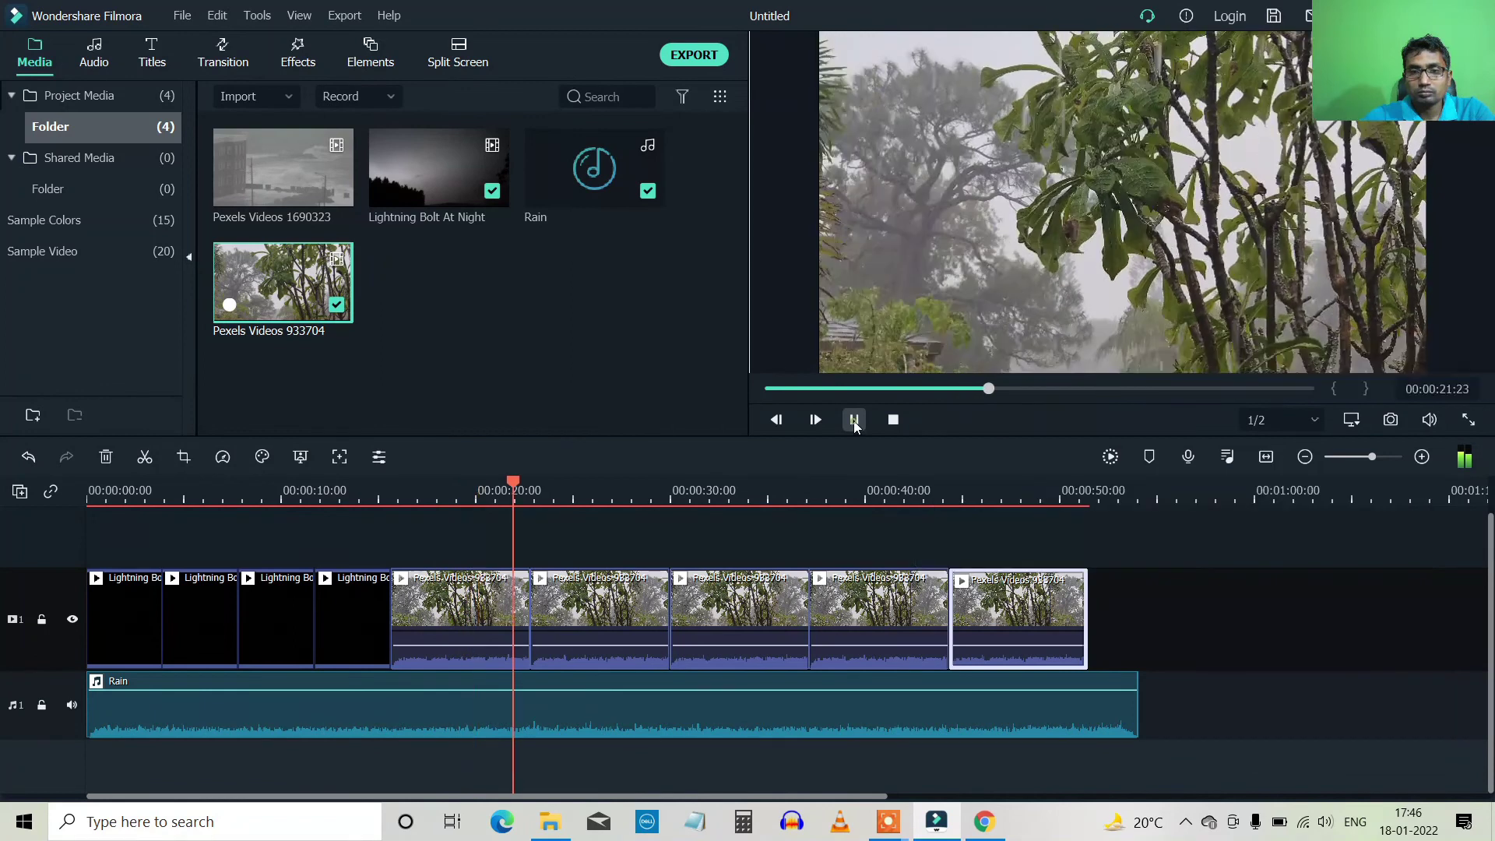
{"action": "left_click", "coordinate": [855, 420]}
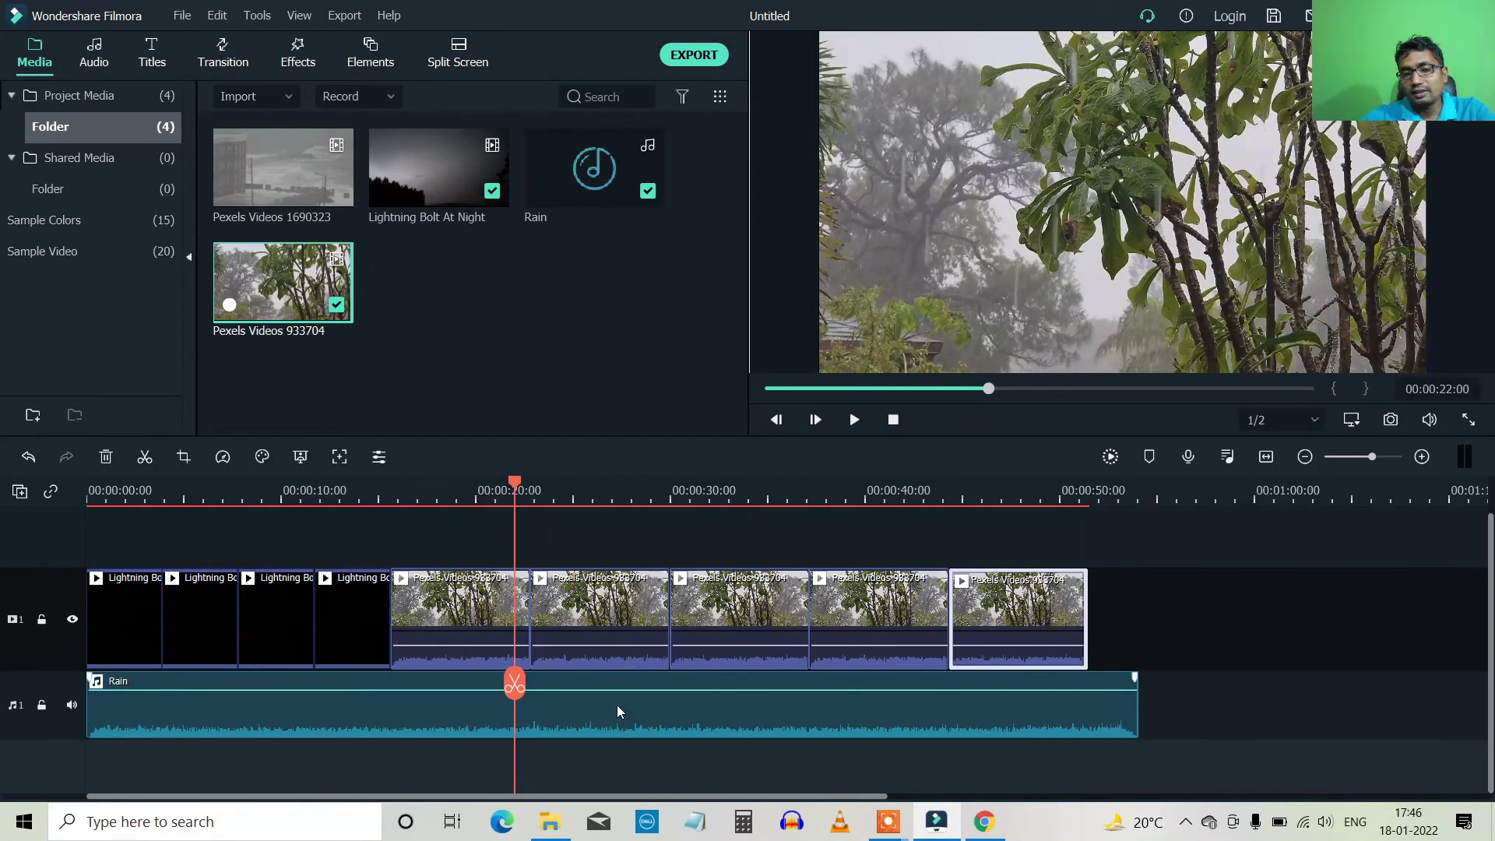
Trim the end of the Rain audio clip to match the end of the last foliage clip.
{"action": "mouse_move", "coordinate": [636, 690]}
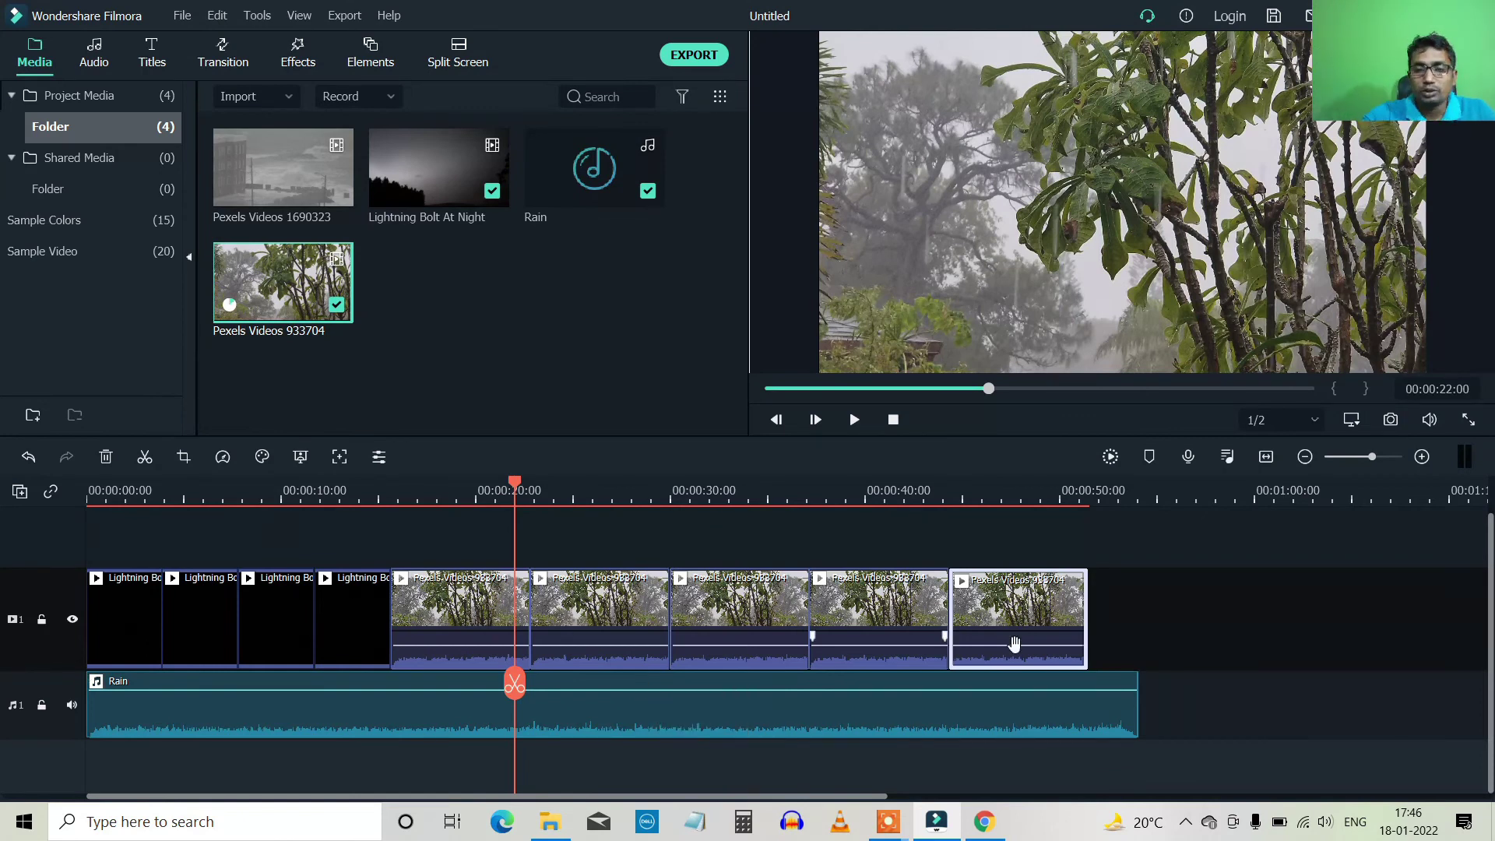
{"action": "left_click", "coordinate": [1038, 706]}
{"action": "left_click_drag", "start_coordinate": [1139, 697], "coordinate": [1088, 699]}
Lower the built-in audio of all five foliage clips to near silence.
{"action": "left_click_drag", "start_coordinate": [766, 646], "coordinate": [775, 701]}
{"action": "left_click_drag", "start_coordinate": [870, 647], "coordinate": [870, 668]}
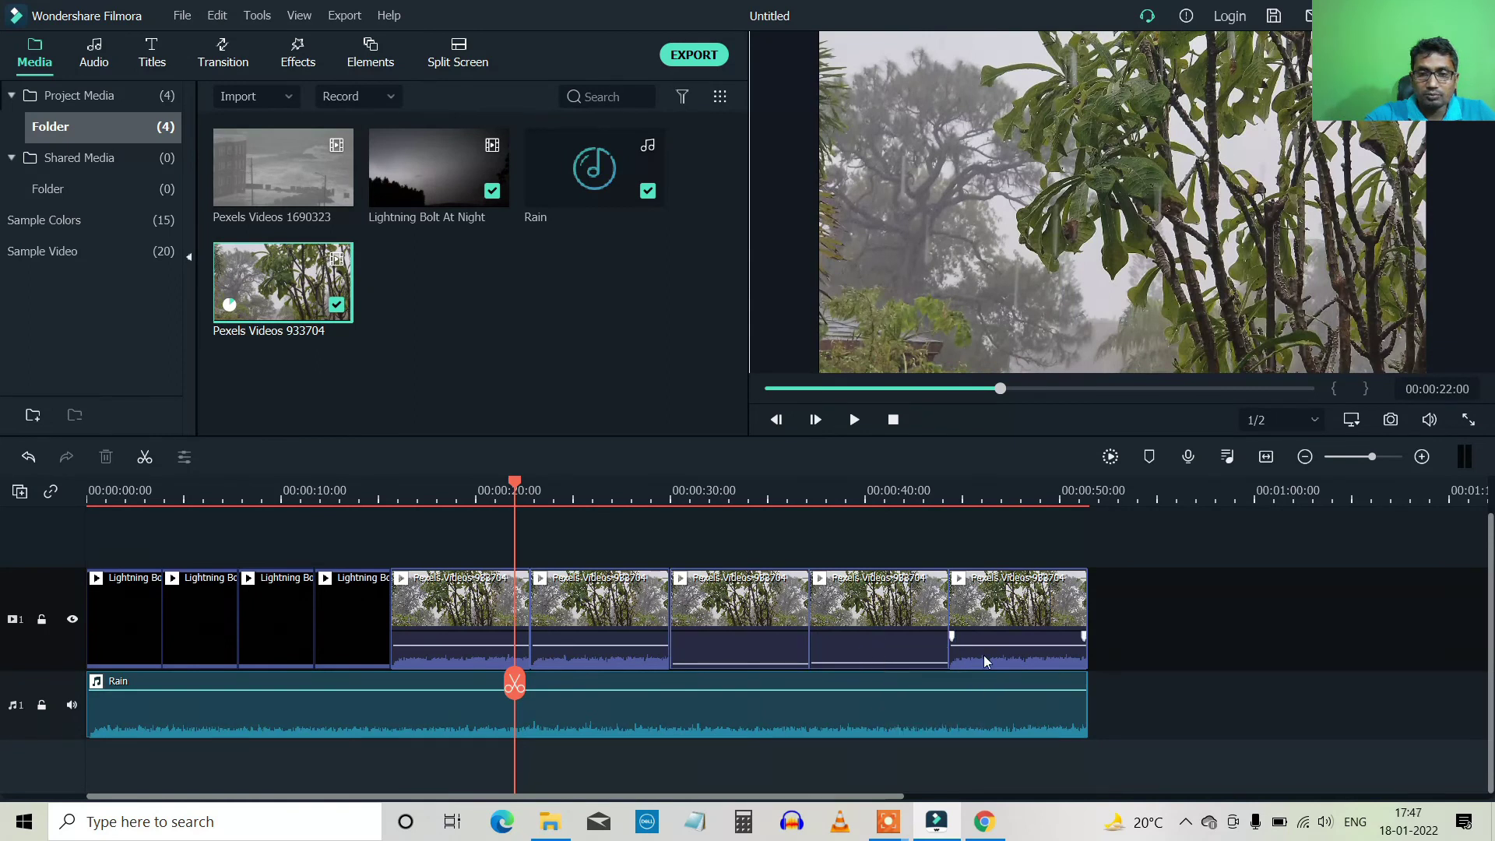
{"action": "left_click_drag", "start_coordinate": [987, 651], "coordinate": [991, 671]}
{"action": "left_click_drag", "start_coordinate": [627, 649], "coordinate": [628, 668]}
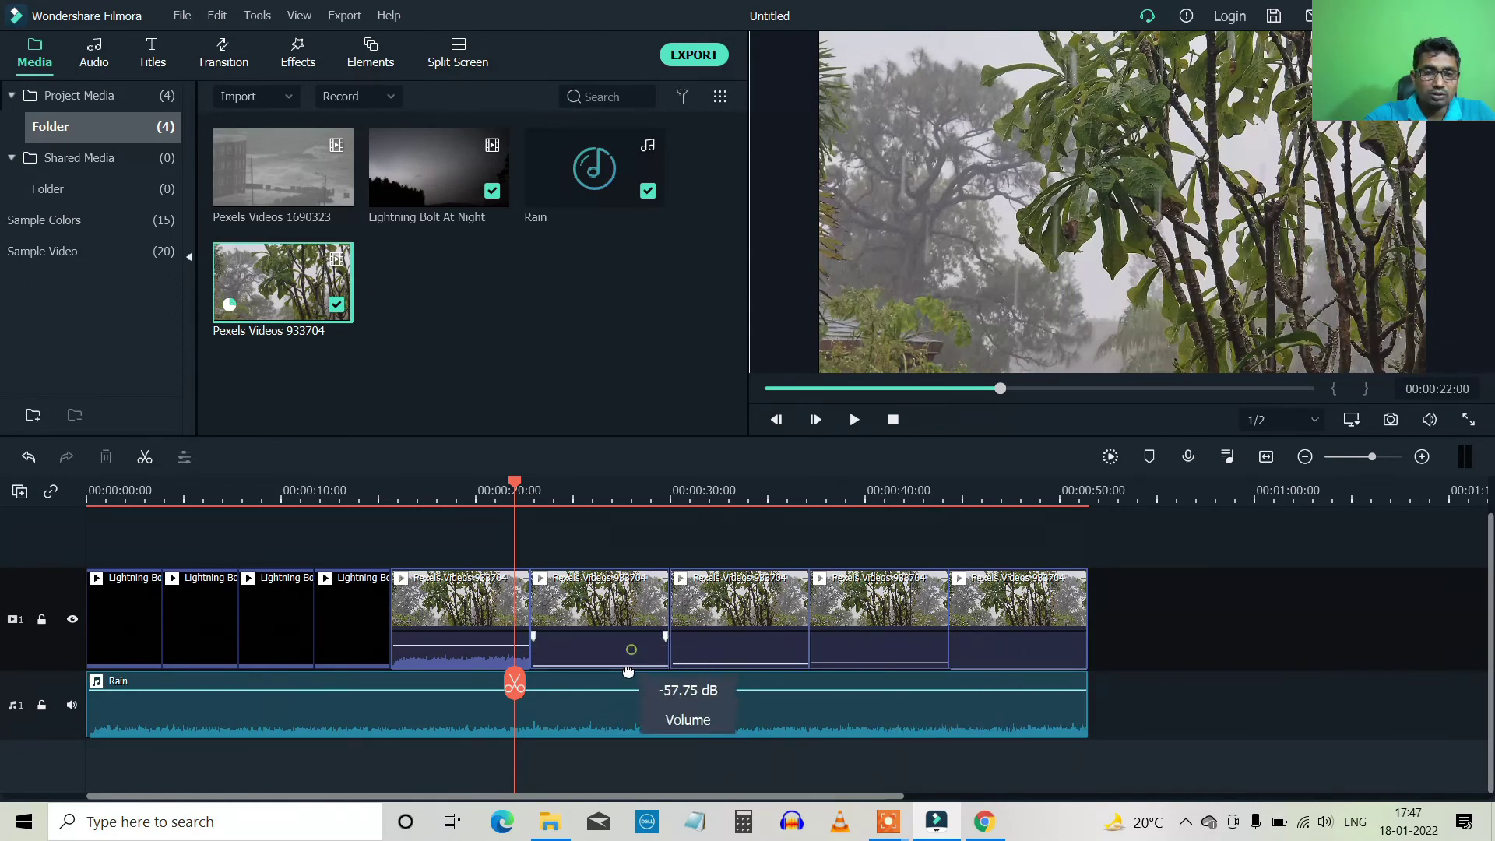
{"action": "mouse_move", "coordinate": [472, 649]}
{"action": "left_mouse_down"}
{"action": "mouse_move", "coordinate": [474, 674]}
{"action": "mouse_move", "coordinate": [457, 673]}
{"action": "left_mouse_up"}
Raise the Rain clip's volume and play the foliage section to check the sound.
{"action": "left_click_drag", "start_coordinate": [626, 694], "coordinate": [633, 679]}
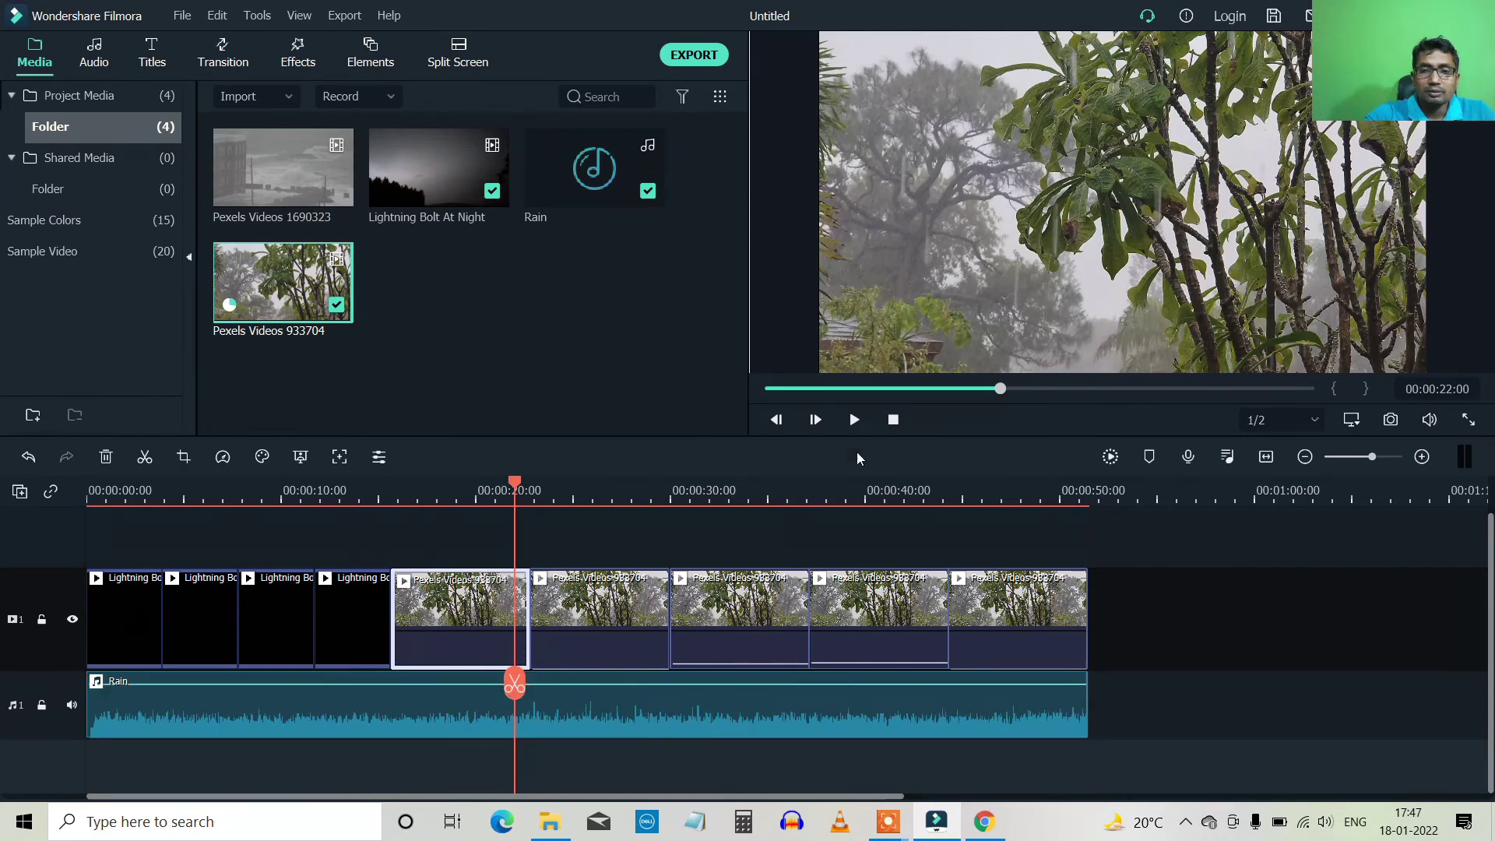
{"action": "left_click", "coordinate": [854, 420]}
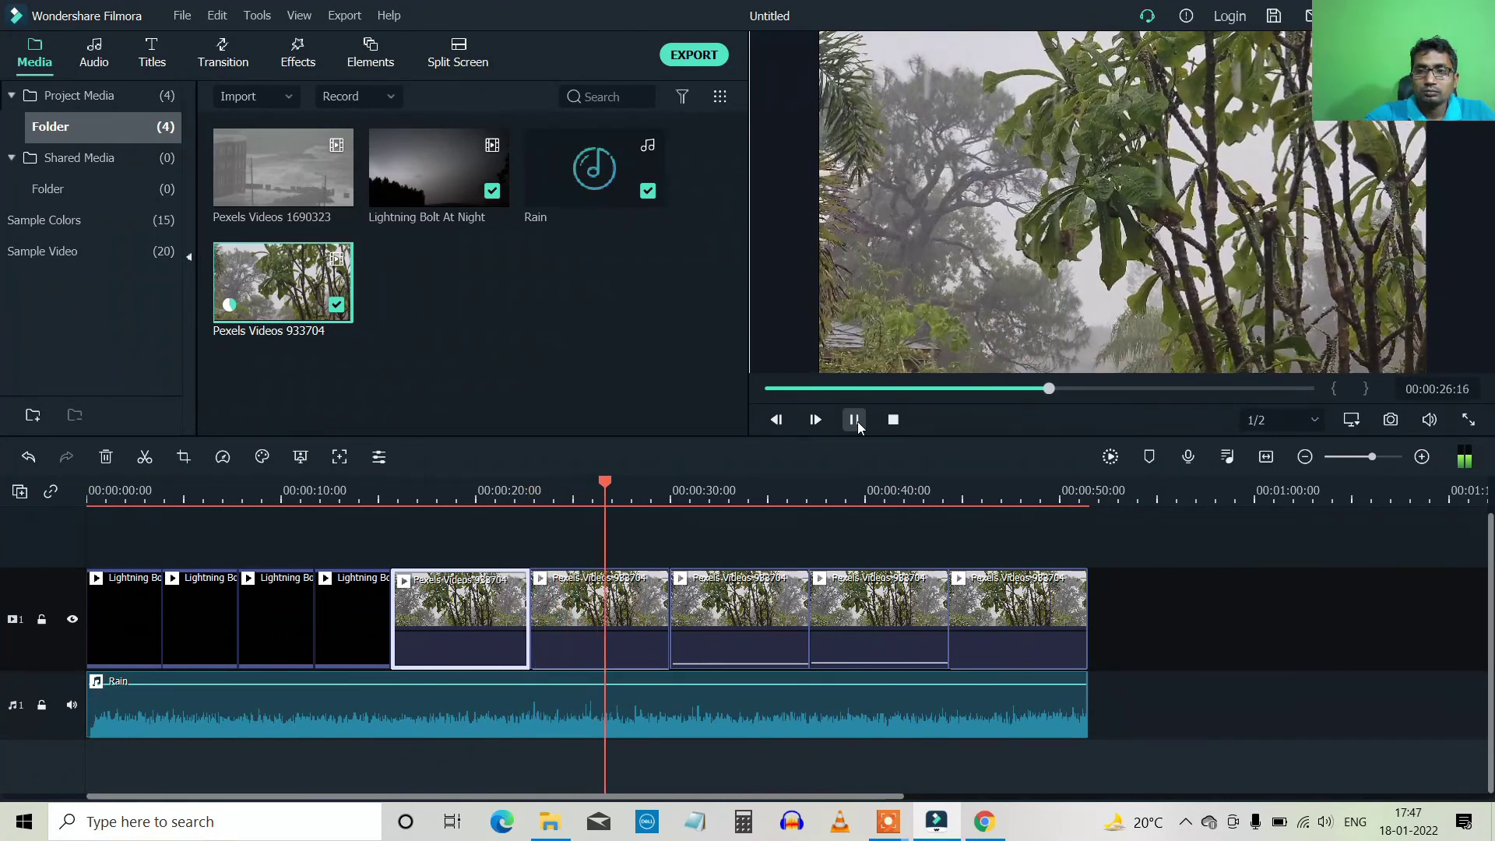
{"action": "left_click", "coordinate": [855, 421]}
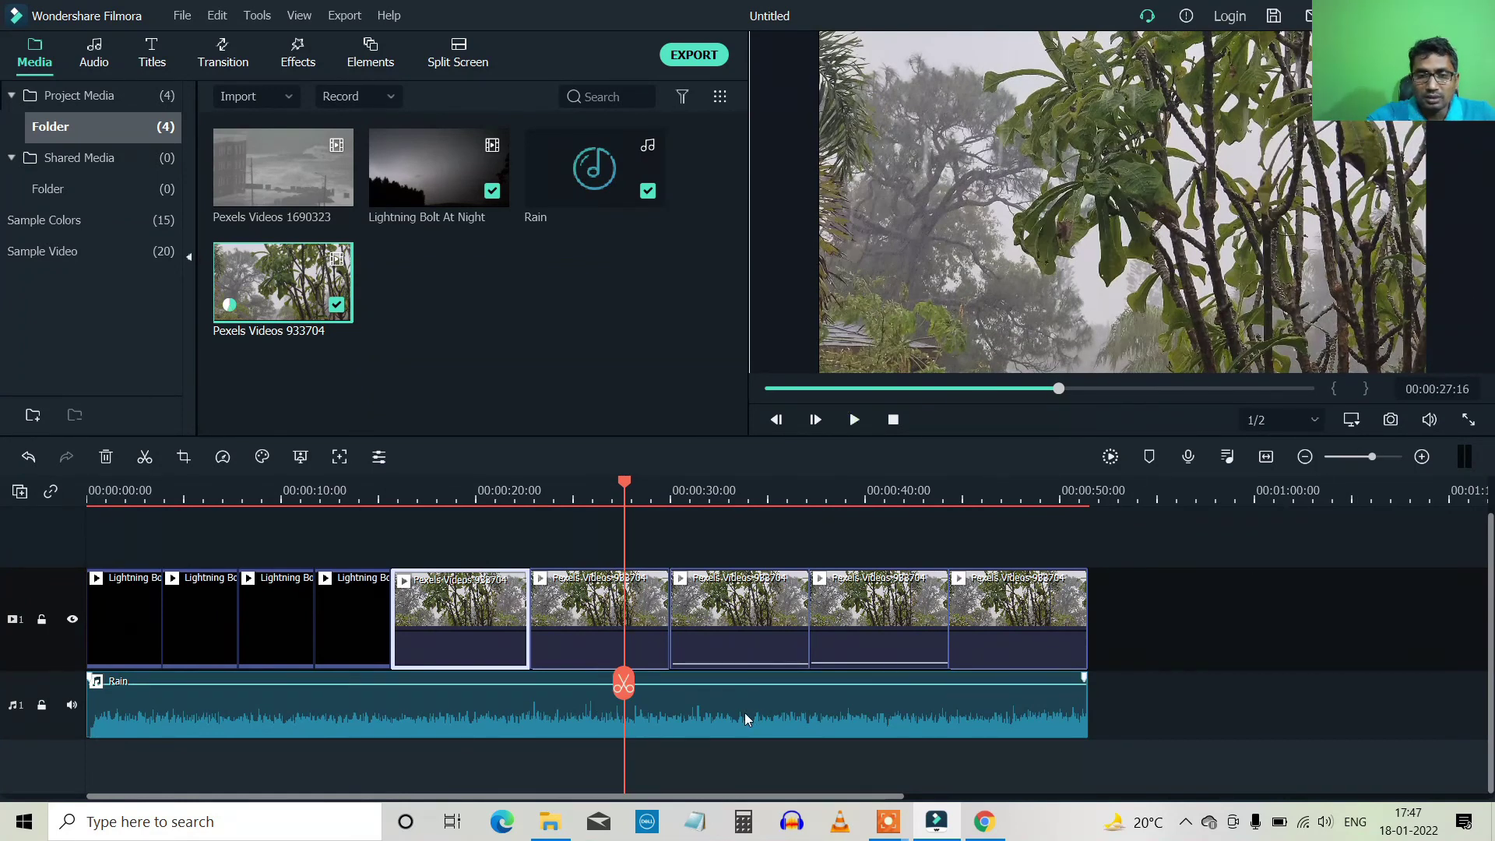
{"action": "left_click_drag", "start_coordinate": [622, 689], "coordinate": [700, 695]}
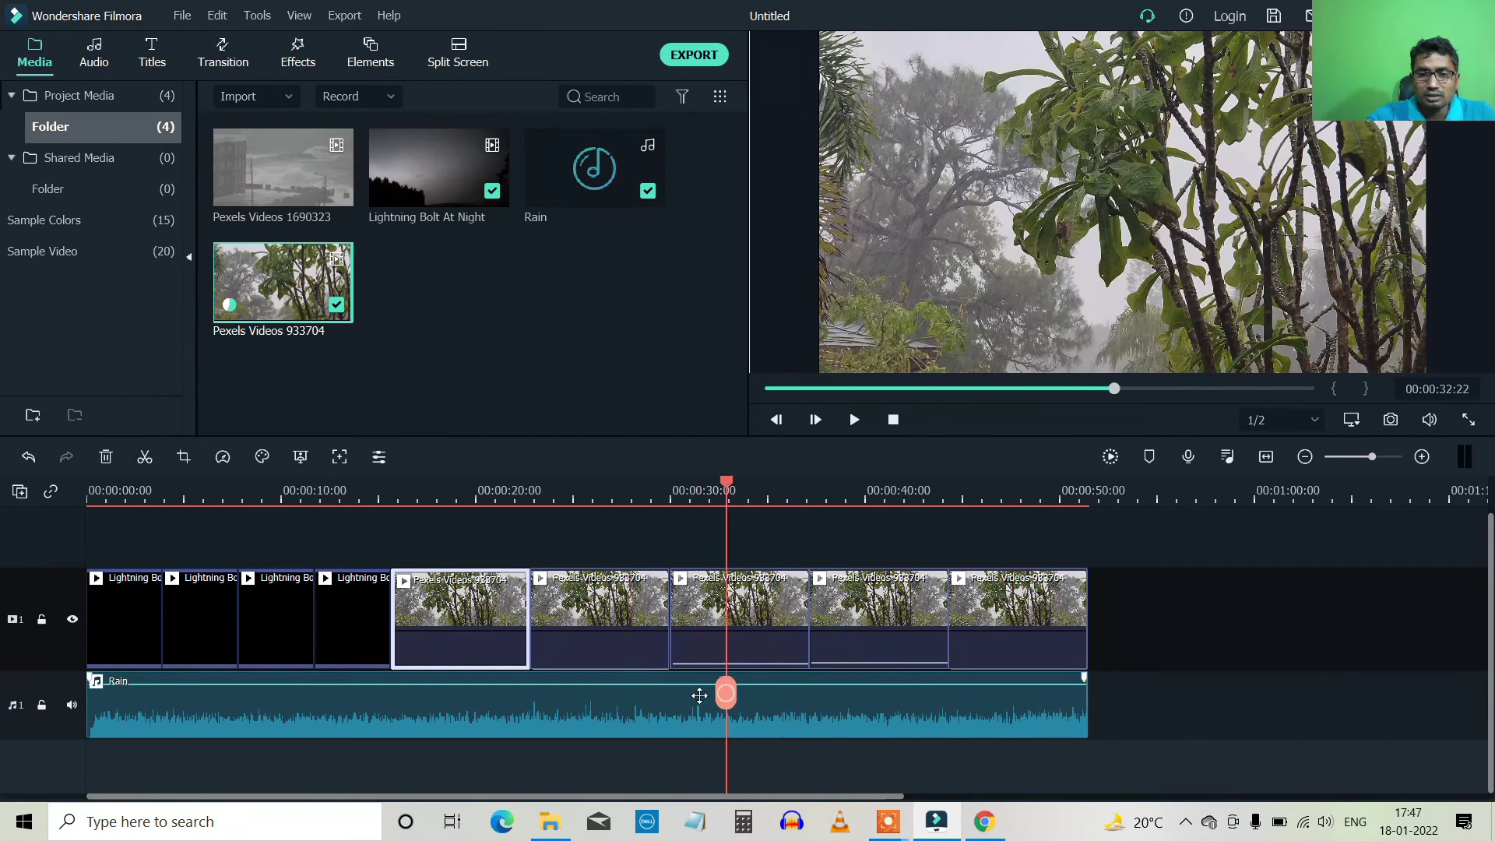
Add a second copy of the Rain sound directly after the first one on the audio track.
{"action": "left_click", "coordinate": [575, 702]}
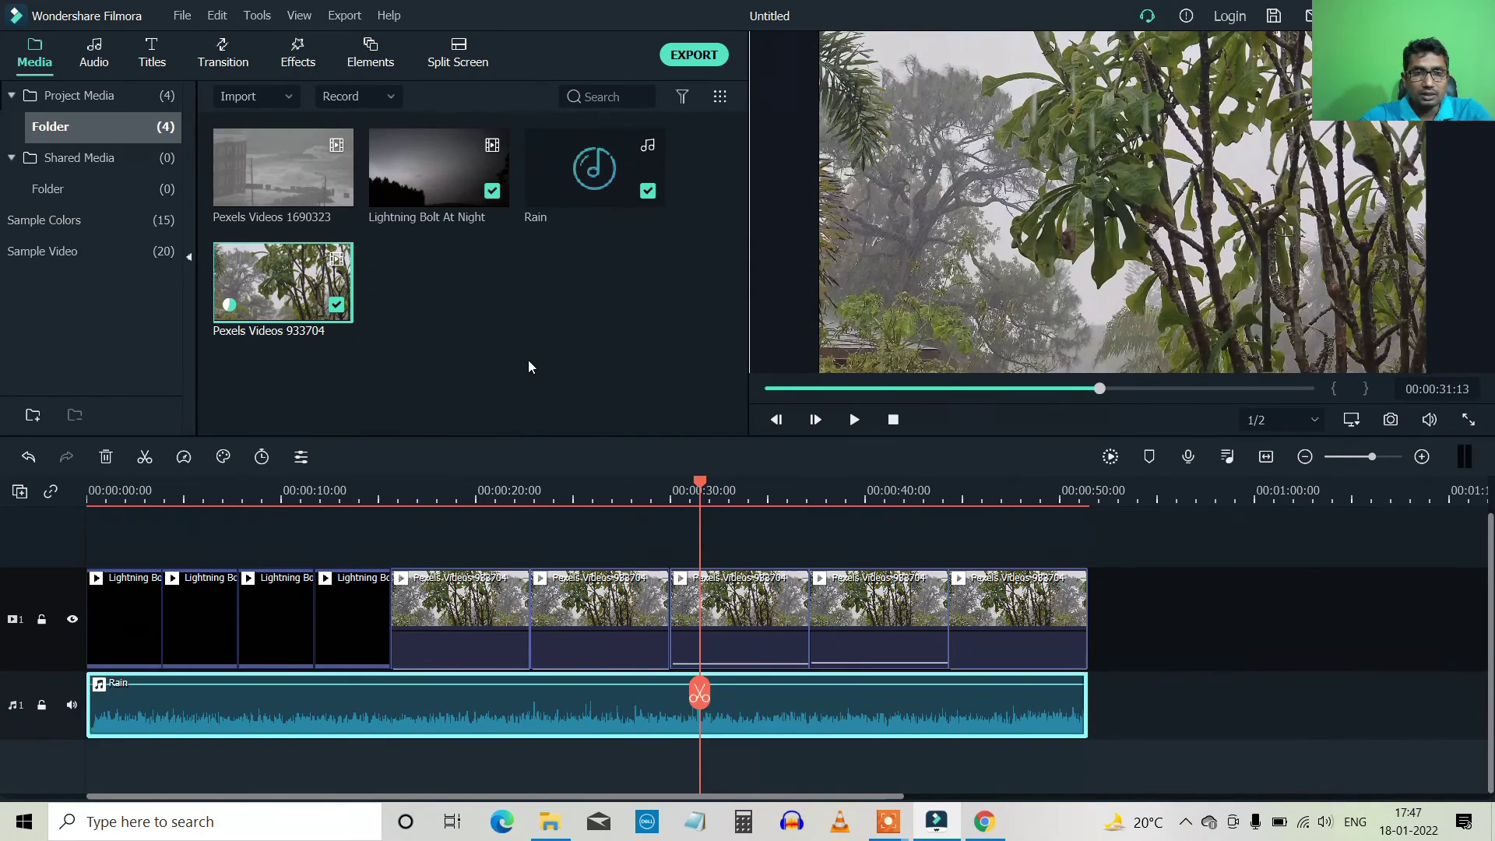
{"action": "left_click", "coordinate": [528, 365]}
{"action": "left_click_drag", "start_coordinate": [591, 176], "coordinate": [1099, 711]}
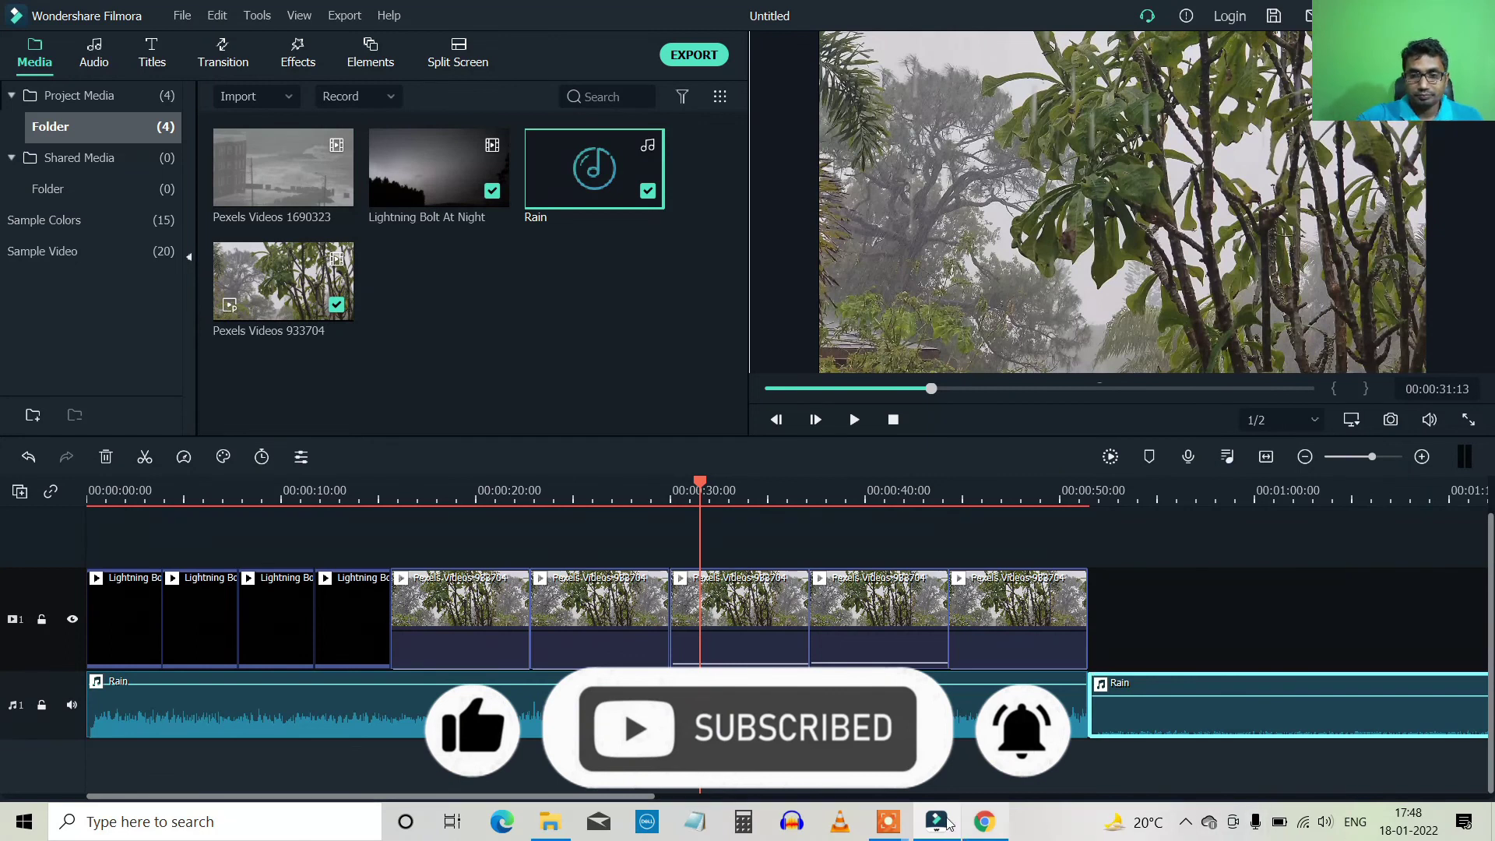
{"action": "mouse_move", "coordinate": [947, 788]}
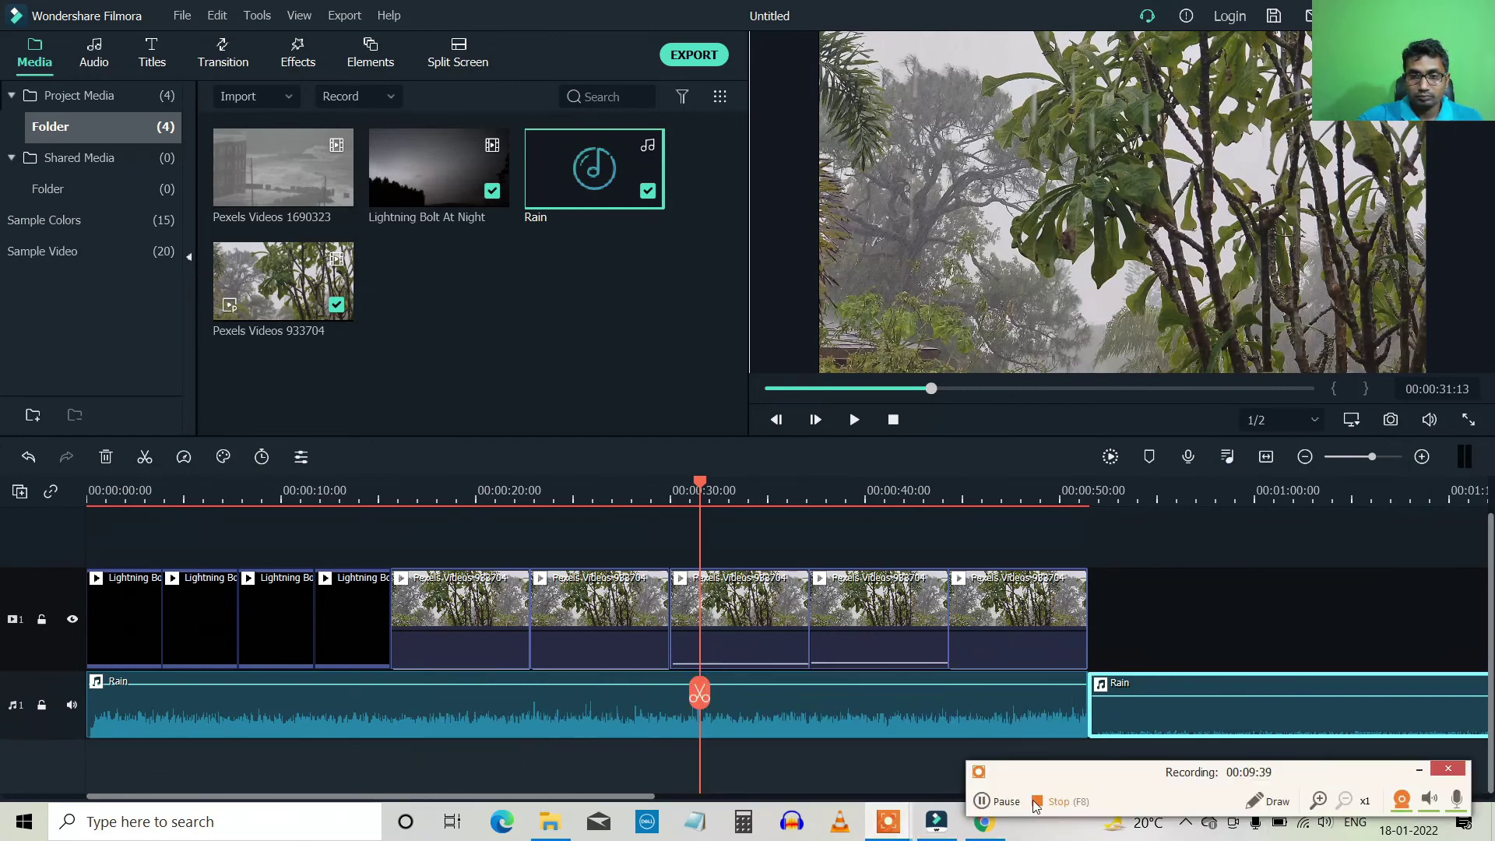